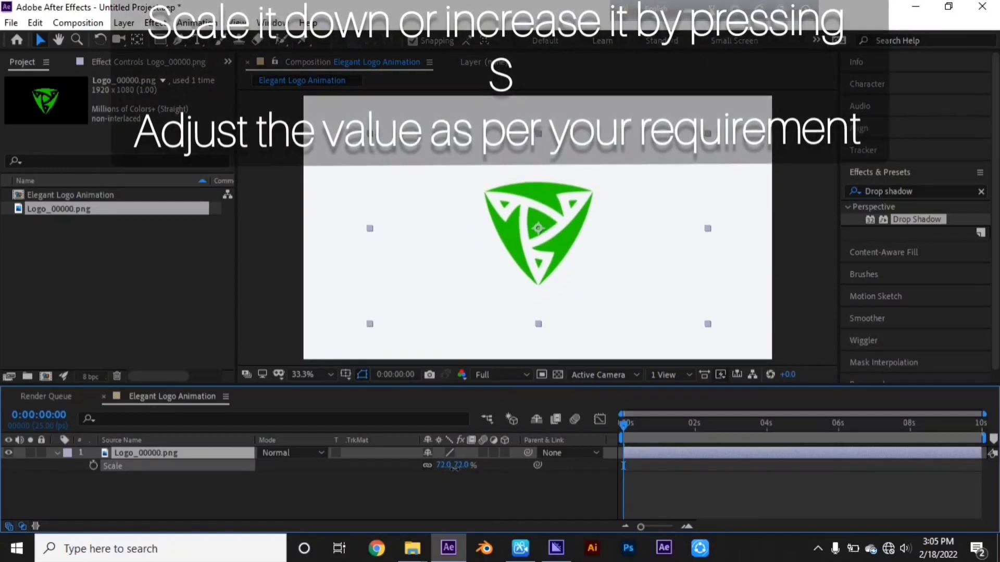
- Pre-compose the logo layer into a new composition named "Logo Comp"
{"action": "right_click", "coordinate": [189, 452]}
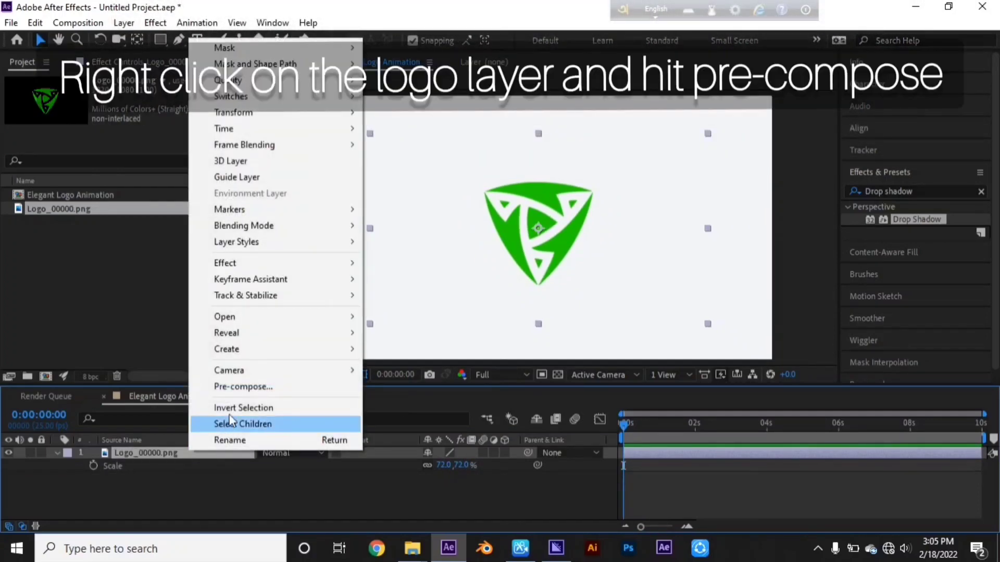
{"action": "left_click", "coordinate": [241, 388]}
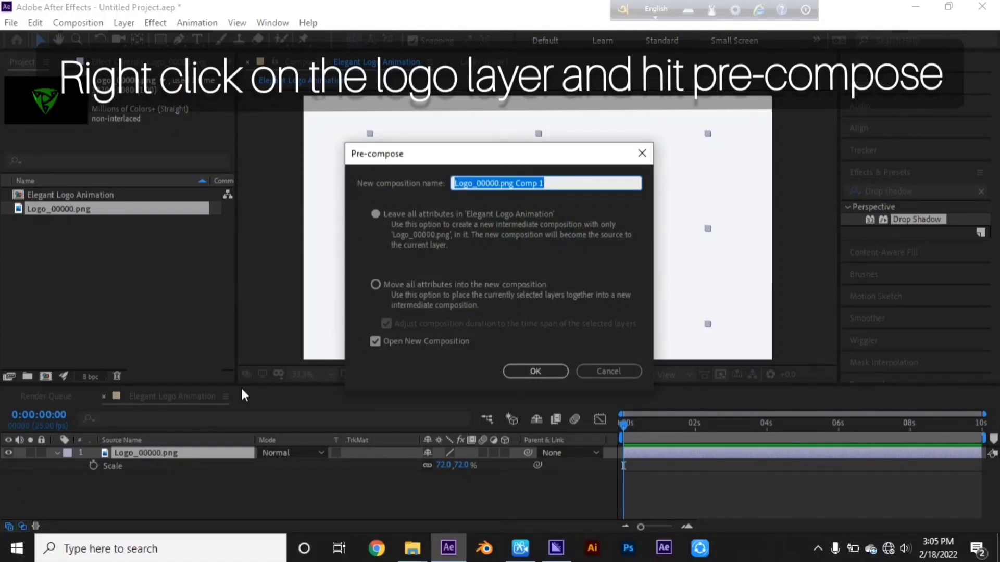
{"action": "type", "text": "Logo Comp"}
{"action": "left_click", "coordinate": [525, 369]}
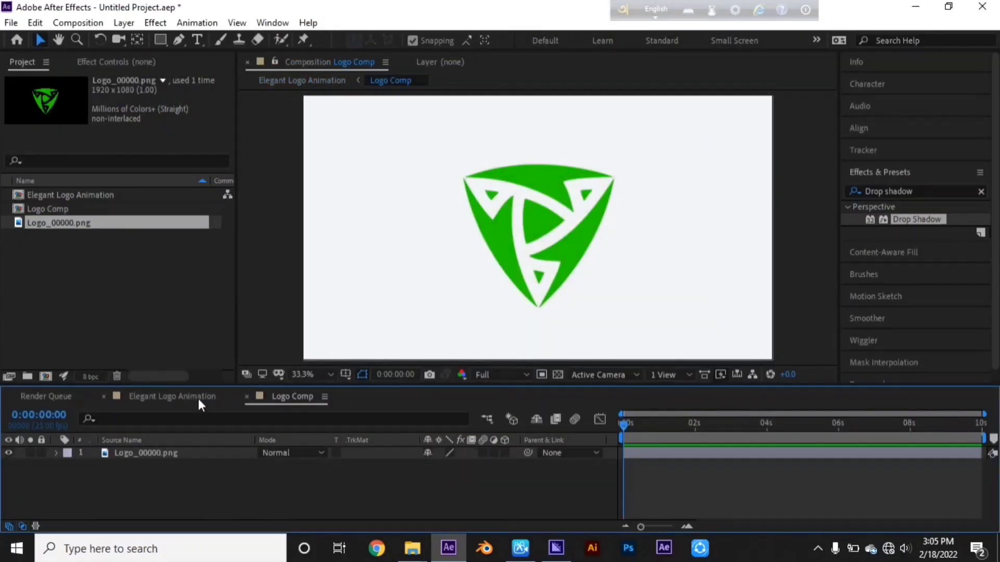
- In the Elegant Logo Animation composition, make the Logo Comp layer 3D and add a Position keyframe at 4 seconds
{"action": "left_click", "coordinate": [198, 397]}
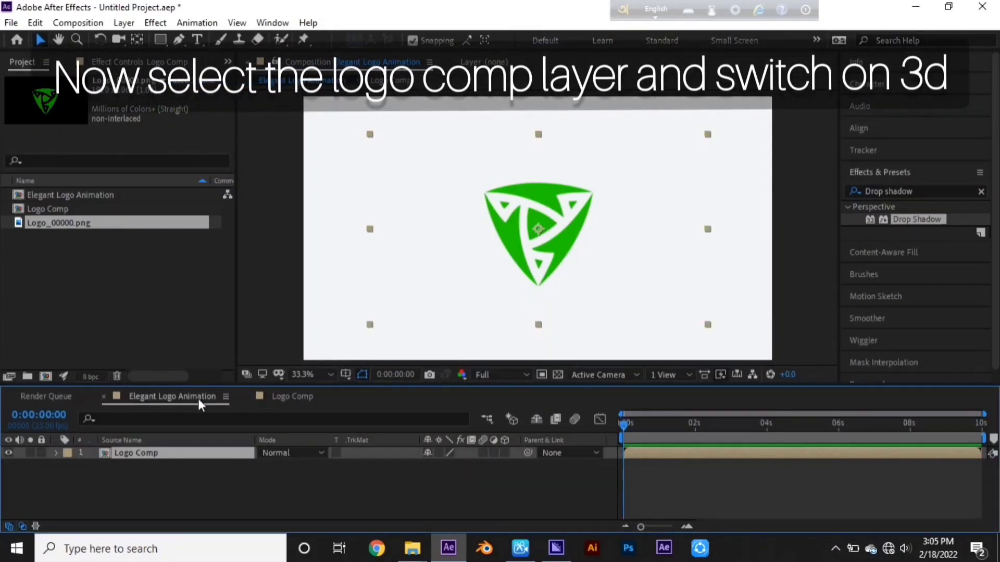
{"action": "left_click", "coordinate": [505, 453]}
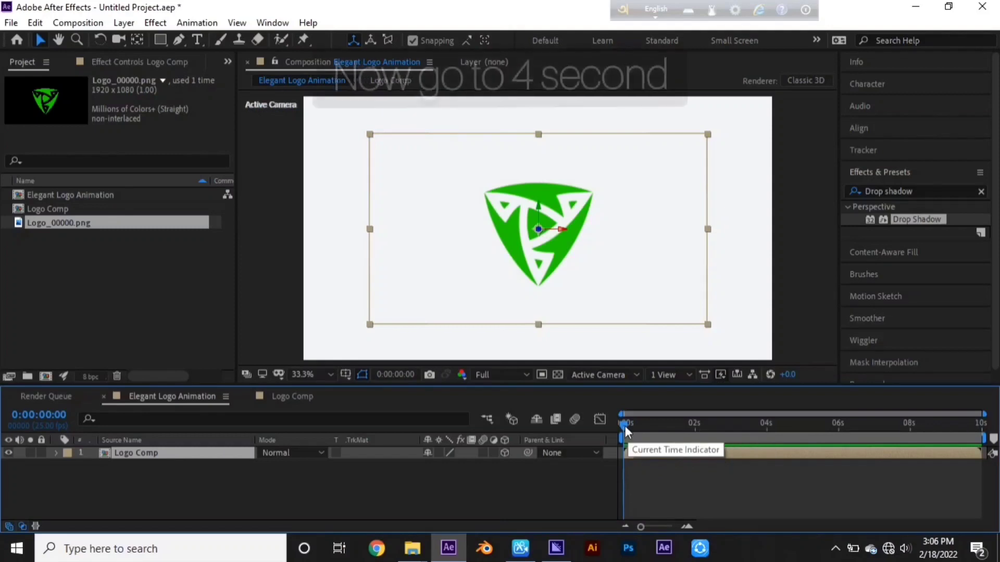
{"action": "left_click_drag", "start_coordinate": [624, 431], "coordinate": [767, 426]}
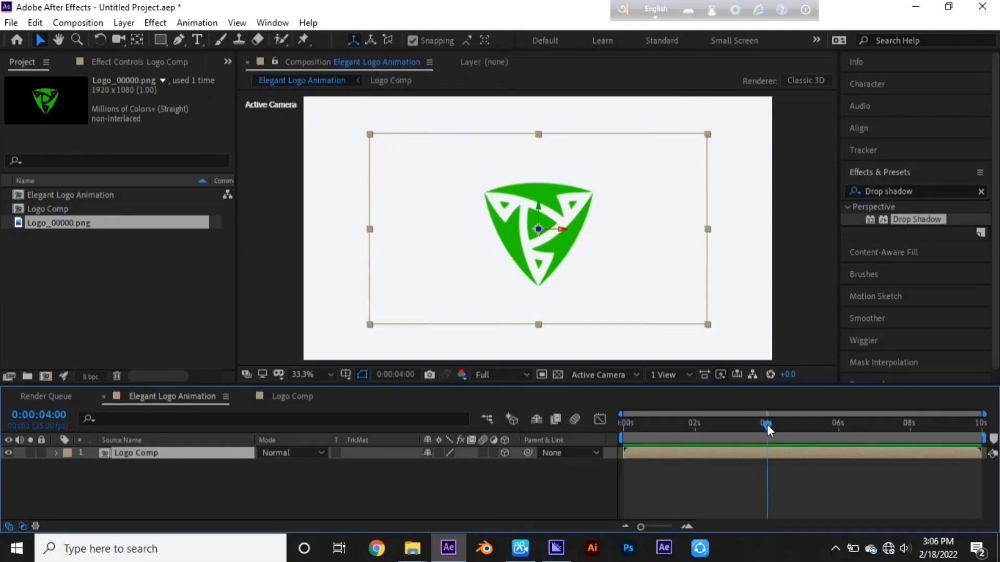
{"action": "key", "text": "p"}
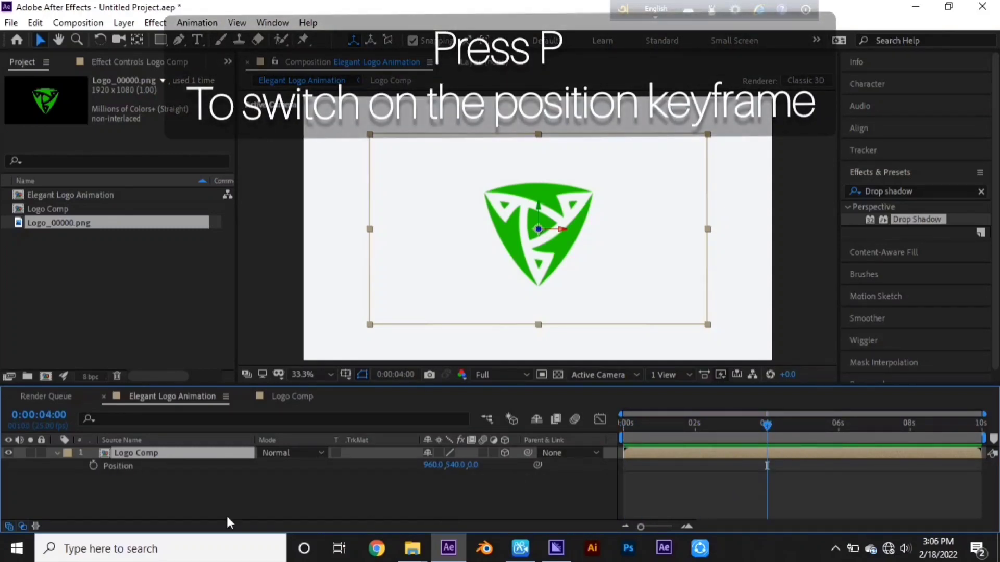
{"action": "left_click", "coordinate": [93, 465]}
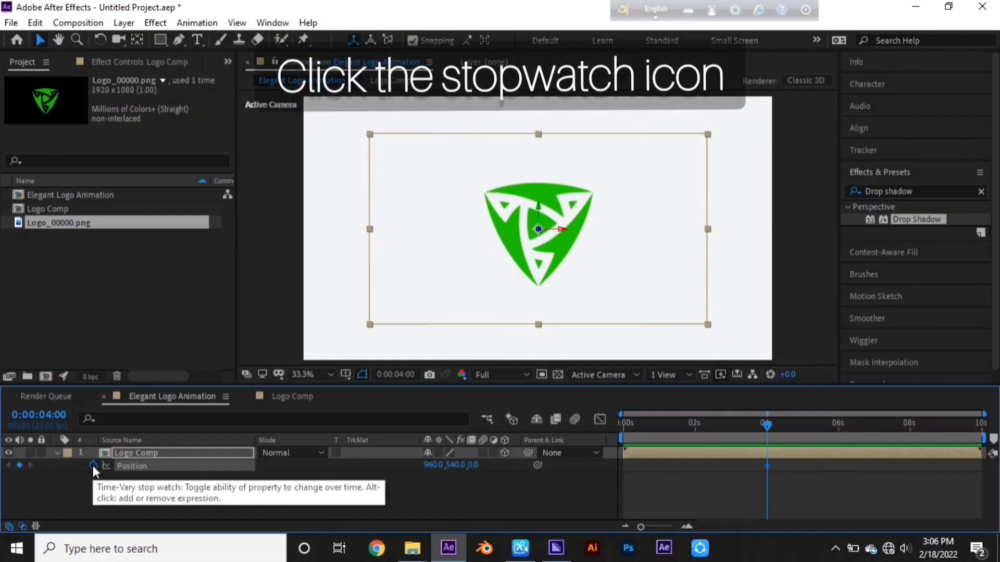
- At 0 seconds, set the Logo Comp layer's Z position to -2600 and fine-tune it to -2686
{"action": "left_click", "coordinate": [624, 426]}
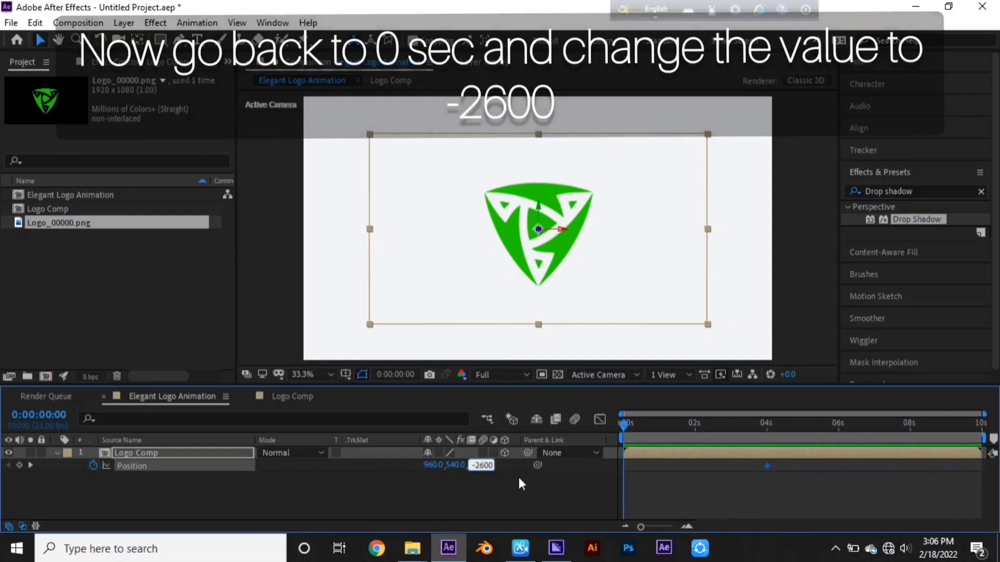
{"action": "type", "text": "-2600"}
{"action": "key", "text": "Return"}
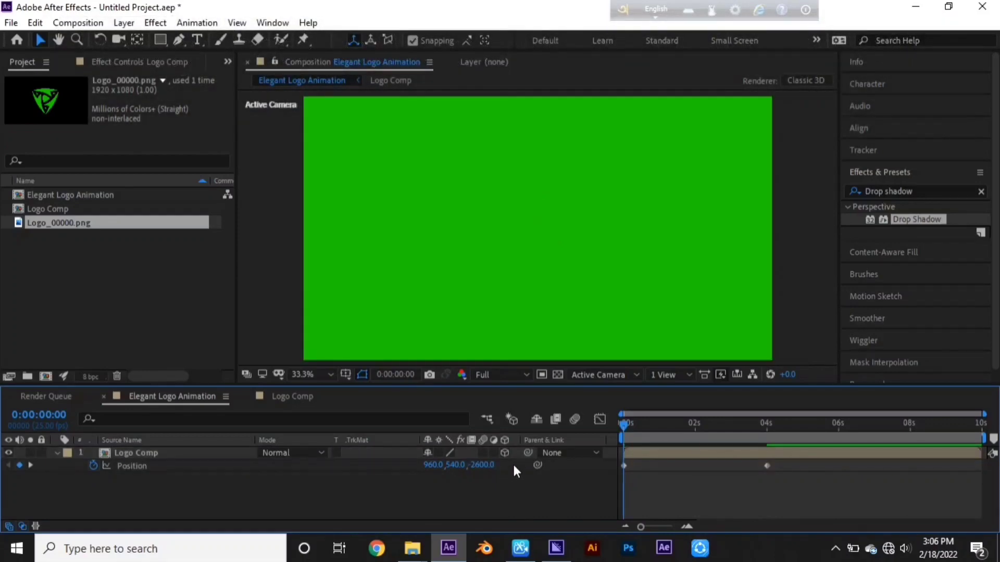
{"action": "left_click_drag", "start_coordinate": [486, 469], "coordinate": [415, 462]}
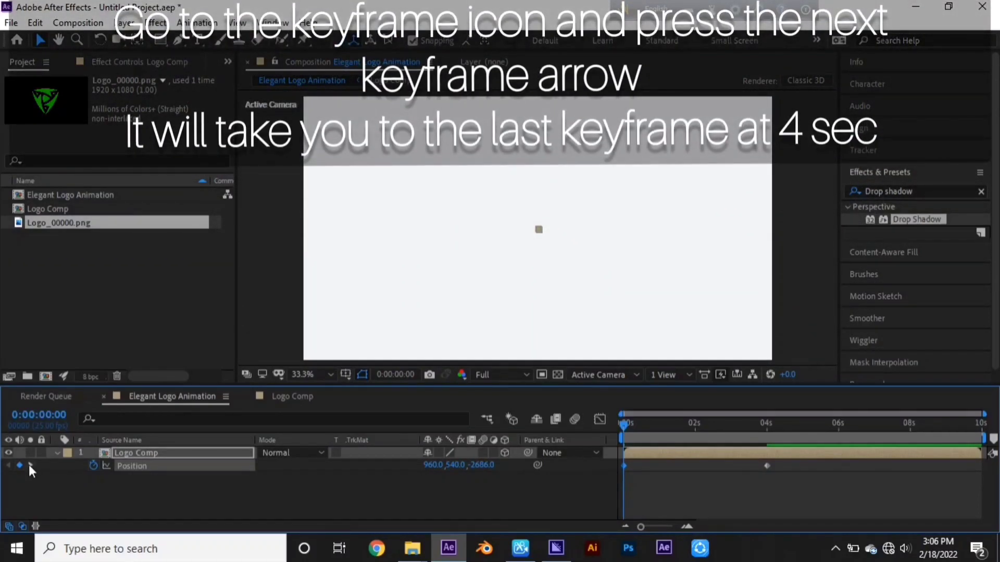
- Add a Z Rotation keyframe to the Logo Comp layer at its 4-second Position keyframe
{"action": "left_click", "coordinate": [30, 464]}
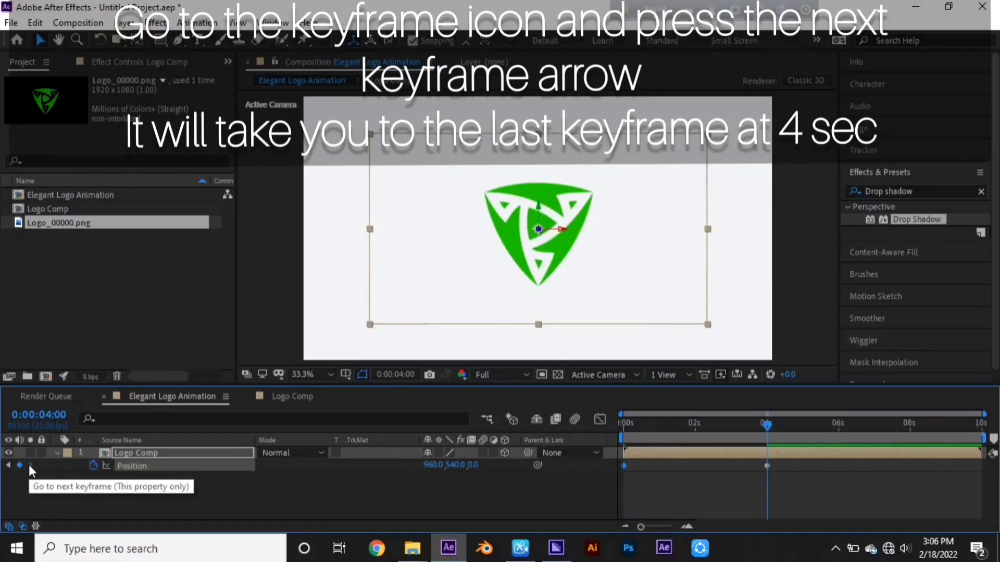
{"action": "key", "text": "r"}
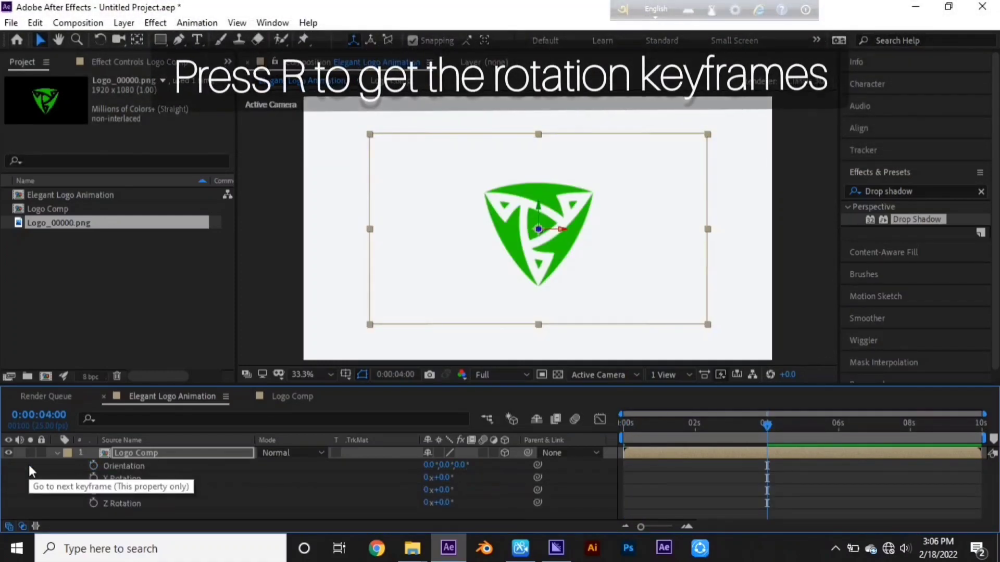
{"action": "left_click", "coordinate": [93, 502]}
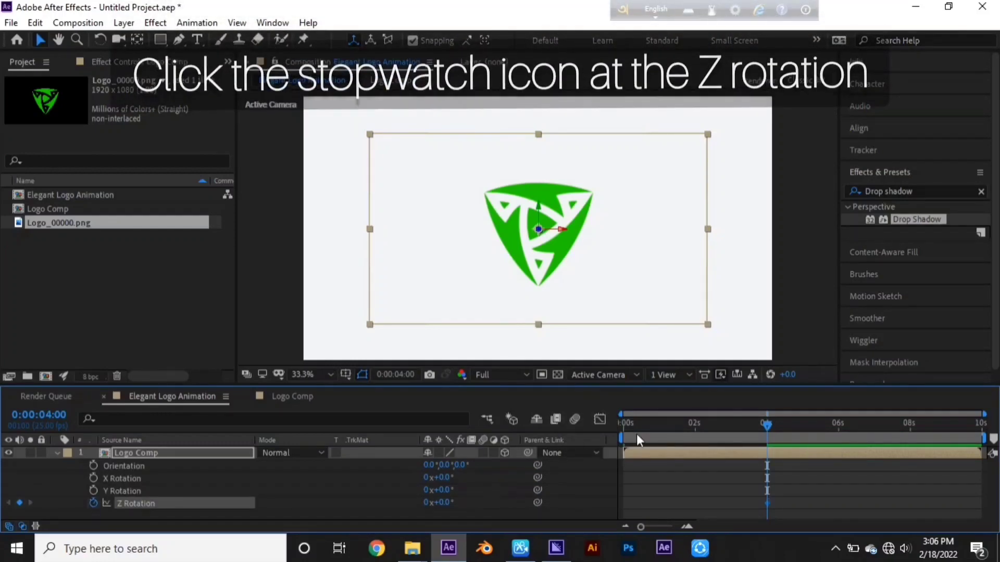
- Keyframe Z Rotation at -113° at the start of the timeline, 0 seconds, and preview the animation
{"action": "left_click_drag", "start_coordinate": [629, 427], "coordinate": [692, 432]}
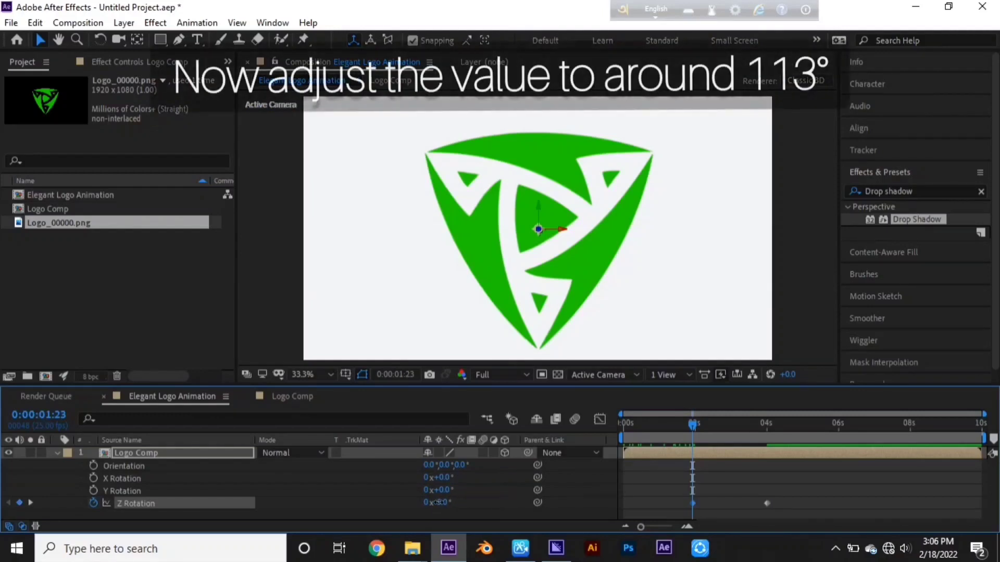
{"action": "left_click_drag", "start_coordinate": [434, 503], "coordinate": [377, 523]}
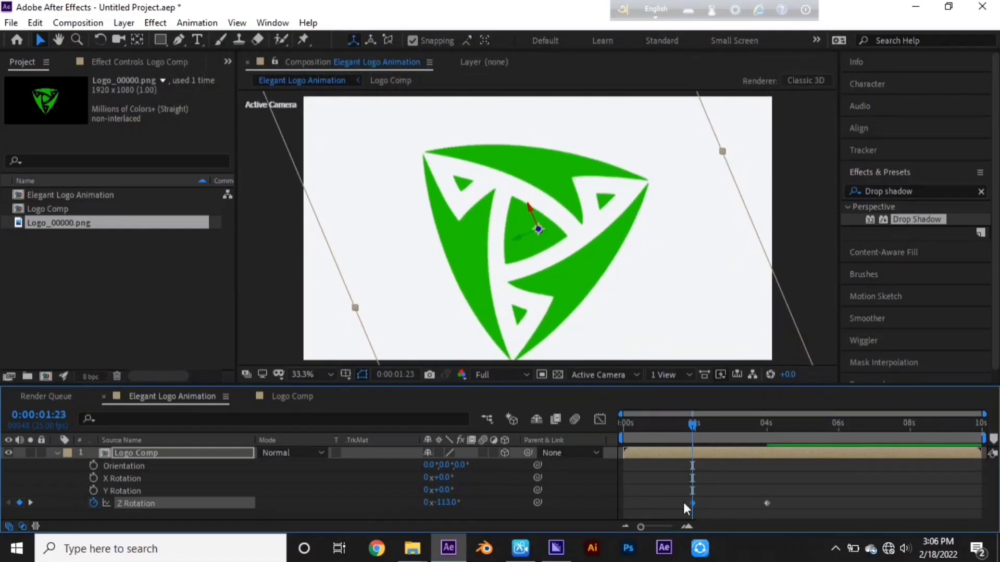
{"action": "left_click_drag", "start_coordinate": [695, 505], "coordinate": [625, 505]}
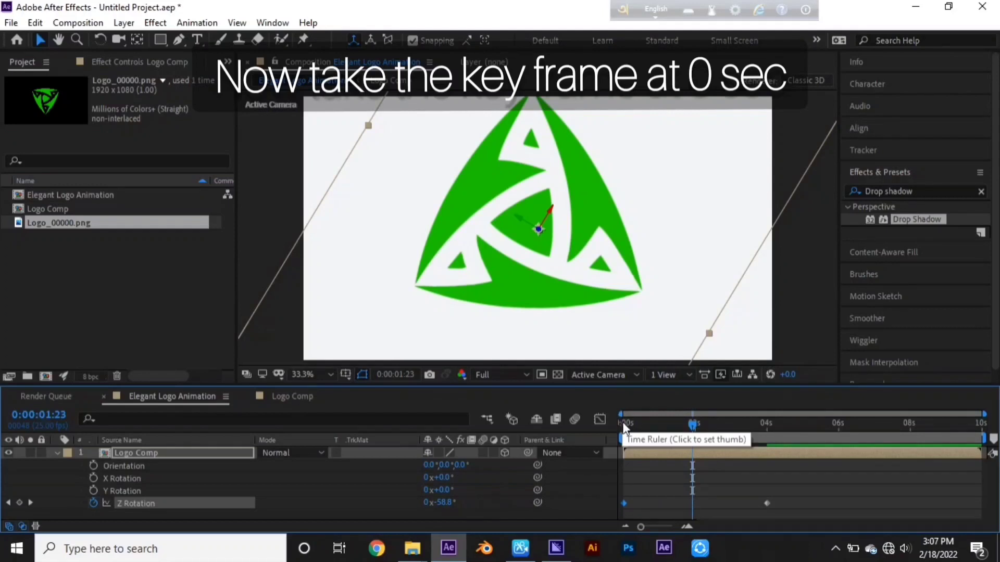
{"action": "left_click", "coordinate": [624, 427]}
{"action": "key", "text": "space"}
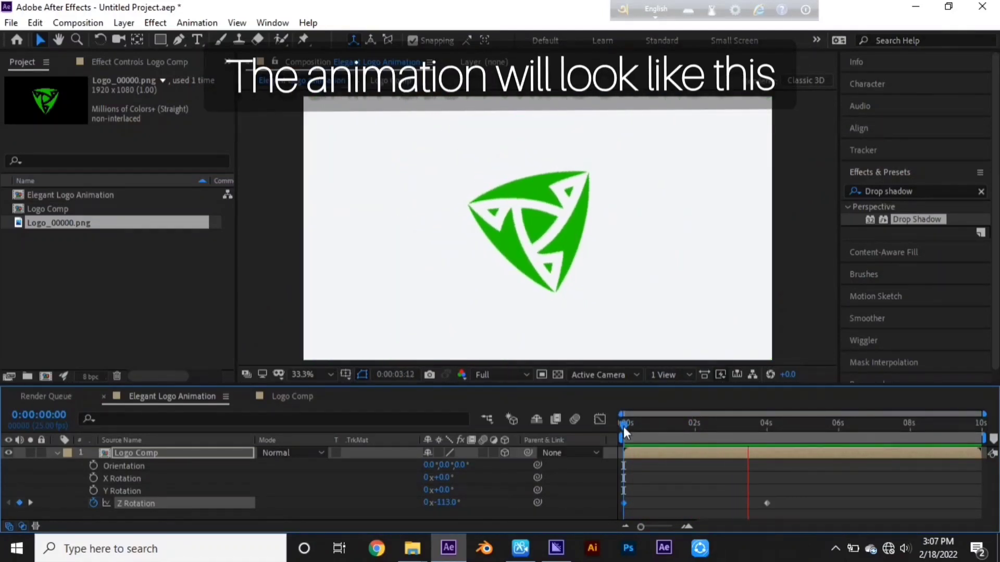
{"action": "key", "text": "space"}
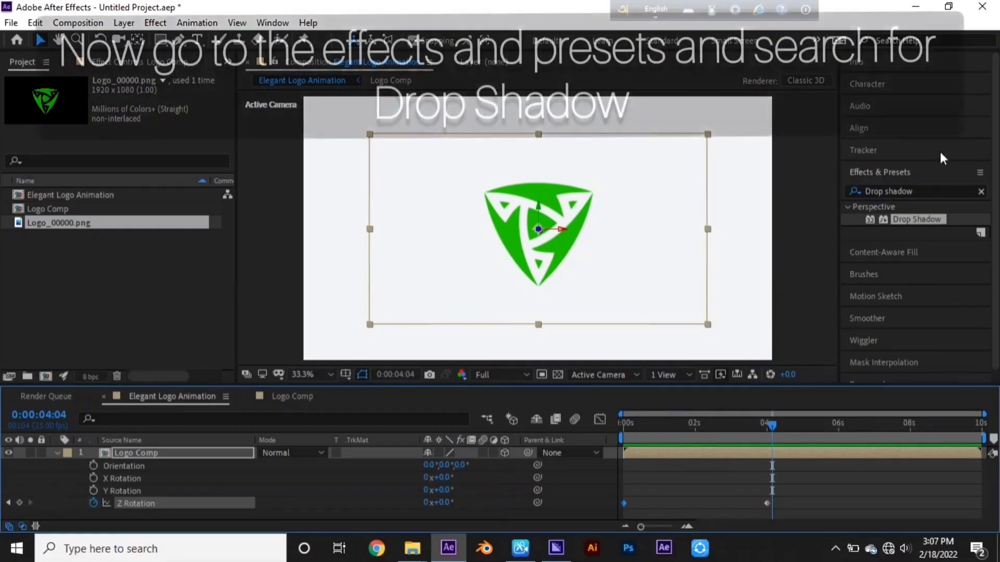
- Apply the Drop Shadow effect to the Logo Comp layer and set its Distance to 57
{"action": "left_click", "coordinate": [926, 190]}
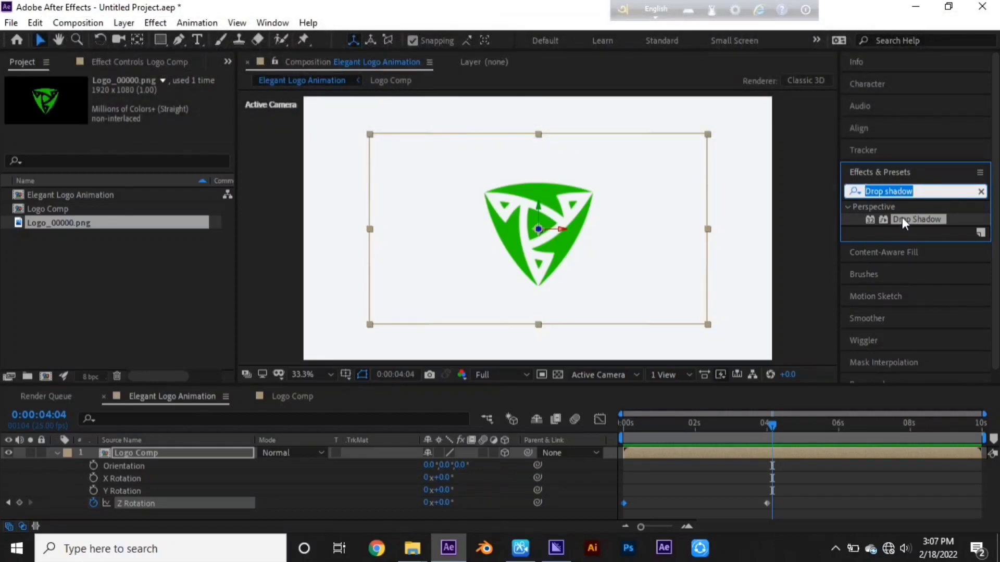
{"action": "left_click_drag", "start_coordinate": [902, 219], "coordinate": [677, 456]}
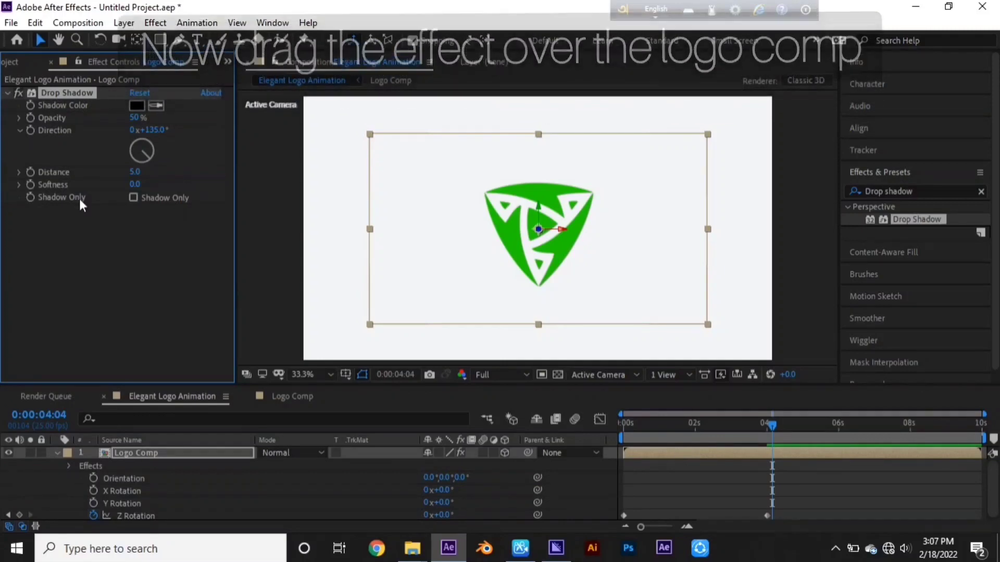
{"action": "left_click_drag", "start_coordinate": [135, 172], "coordinate": [167, 172]}
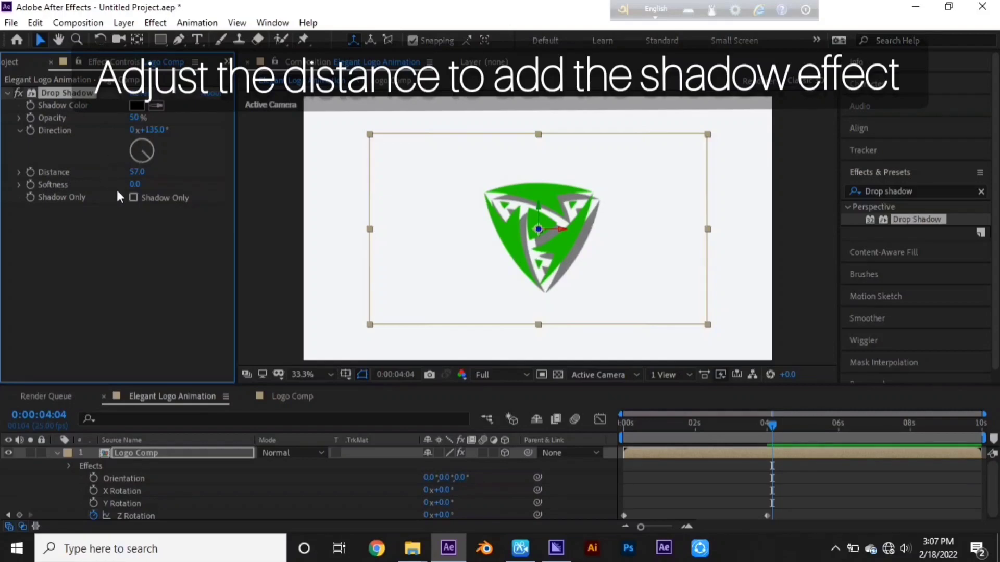
- Keyframe the shadow's Softness at 102 at 0:00:04:10 and at 170 at 0 seconds, and preview the animation
{"action": "left_click_drag", "start_coordinate": [134, 183], "coordinate": [174, 184]}
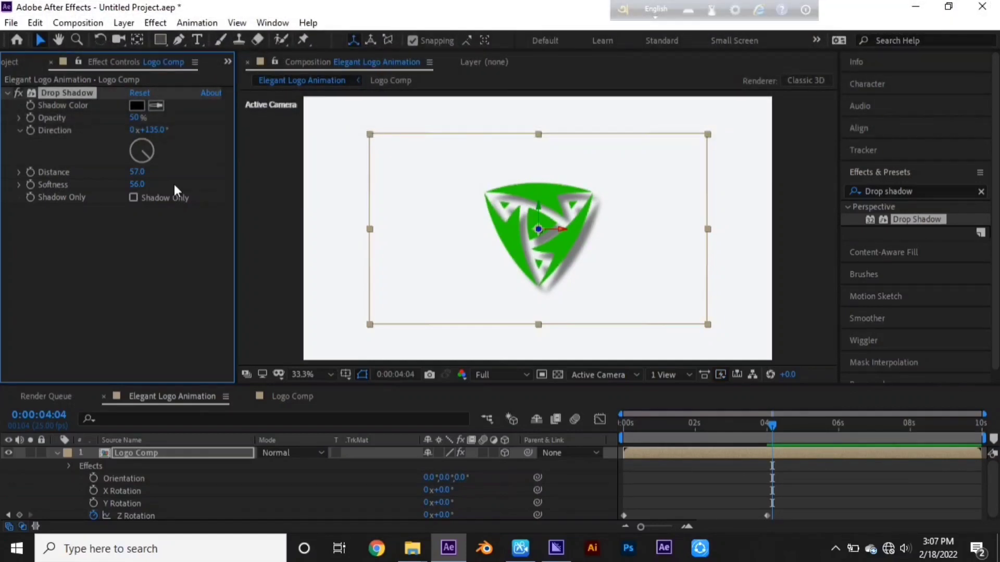
{"action": "left_click_drag", "start_coordinate": [137, 183], "coordinate": [167, 183]}
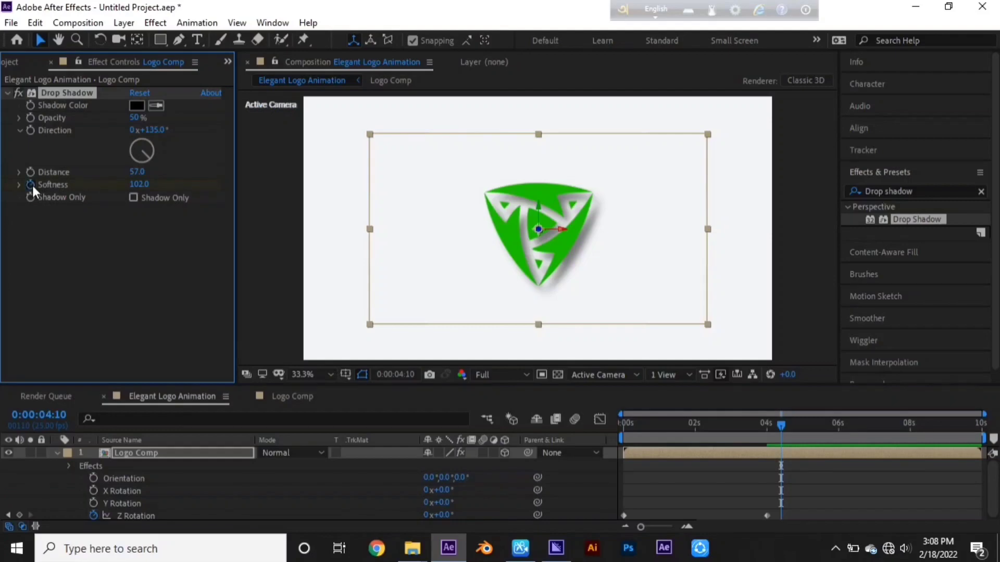
{"action": "left_click", "coordinate": [624, 426]}
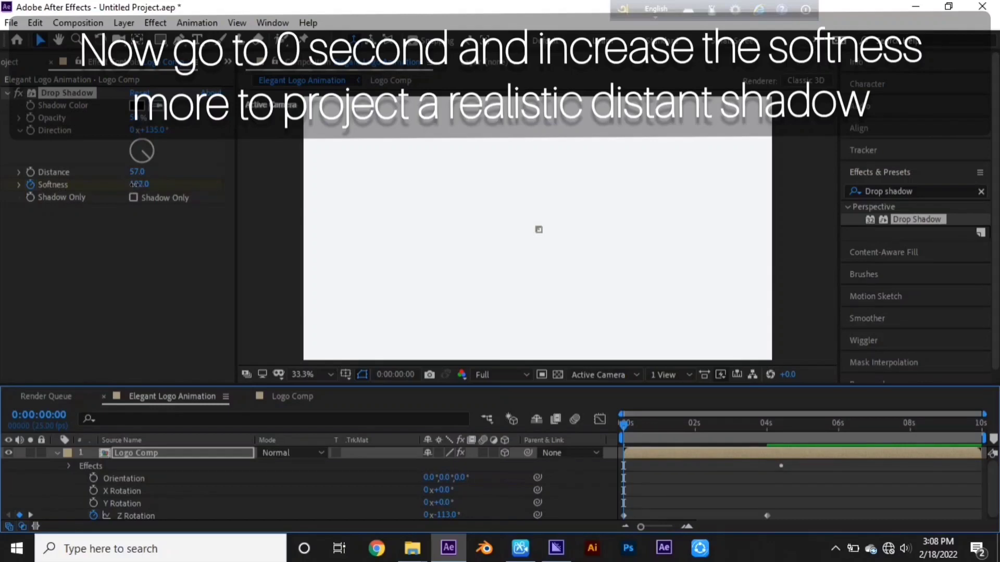
{"action": "left_click_drag", "start_coordinate": [135, 184], "coordinate": [185, 190]}
{"action": "key", "text": "space"}
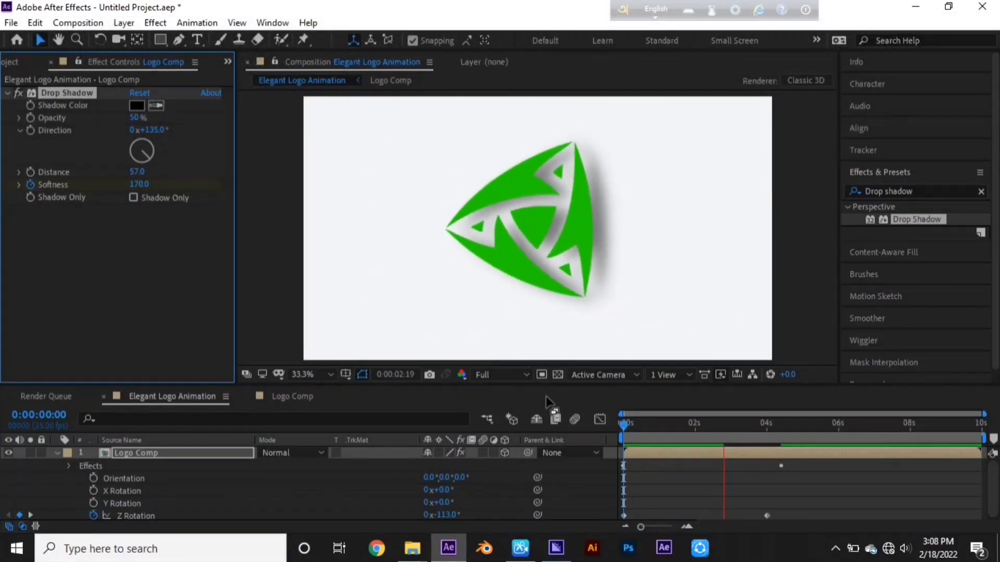
{"action": "key", "text": "space"}
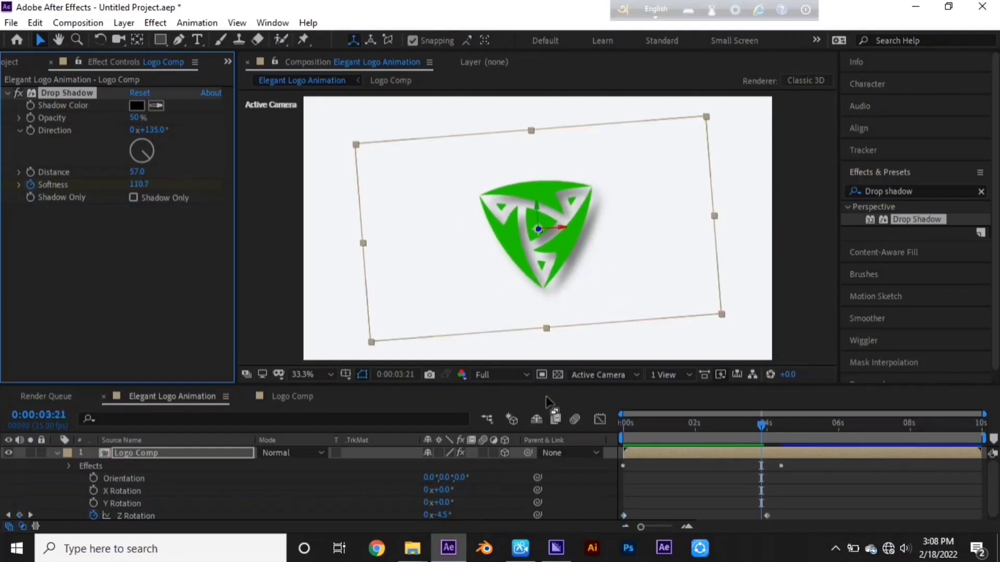
- Show the layer's keyframed properties and keyframe the shadow's Distance at 44 at 0:00:04:10
{"action": "key", "text": "u"}
{"action": "key", "text": "u"}
{"action": "key", "text": "u"}
{"action": "key", "text": "u"}
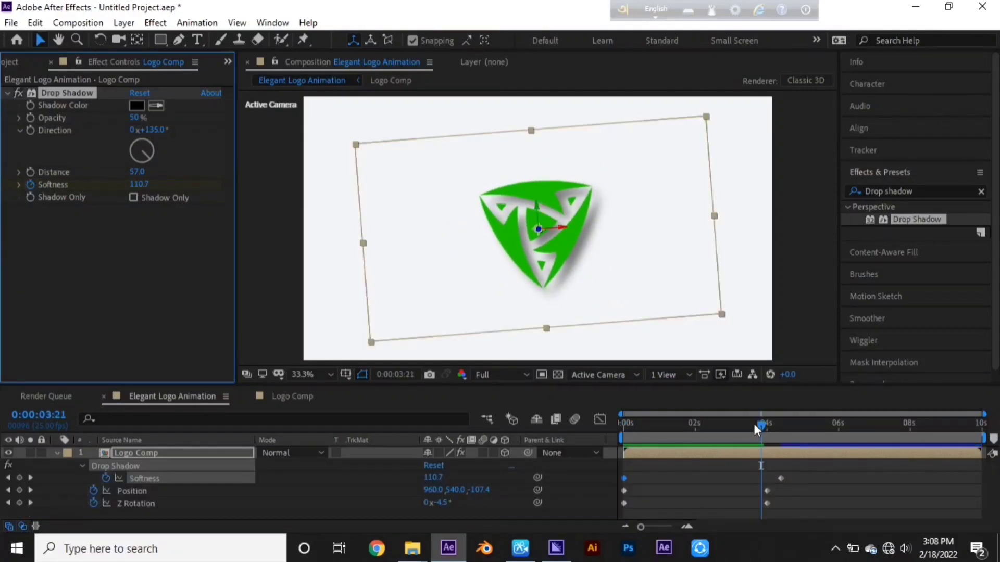
{"action": "left_click_drag", "start_coordinate": [754, 423], "coordinate": [781, 425]}
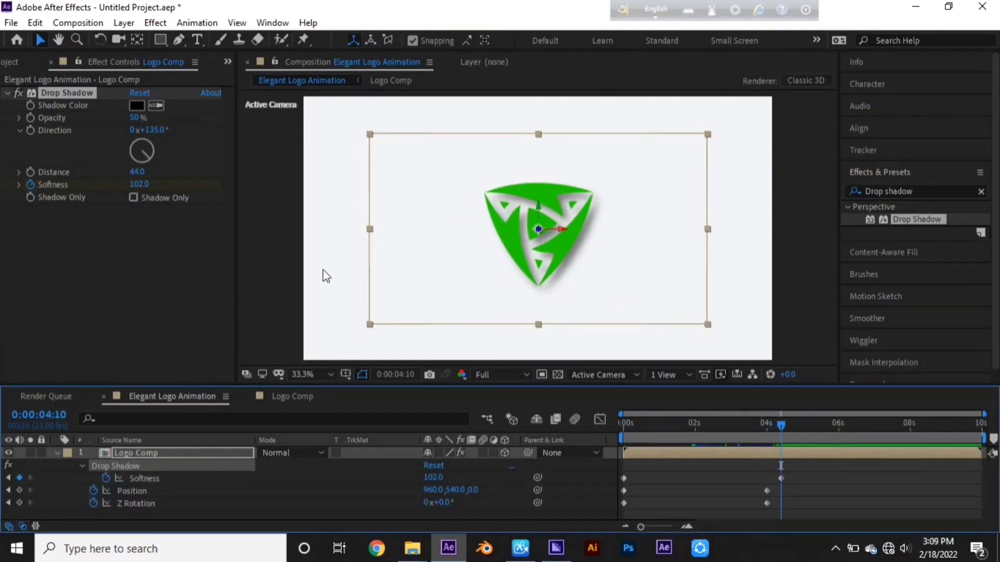
{"action": "left_click", "coordinate": [30, 171]}
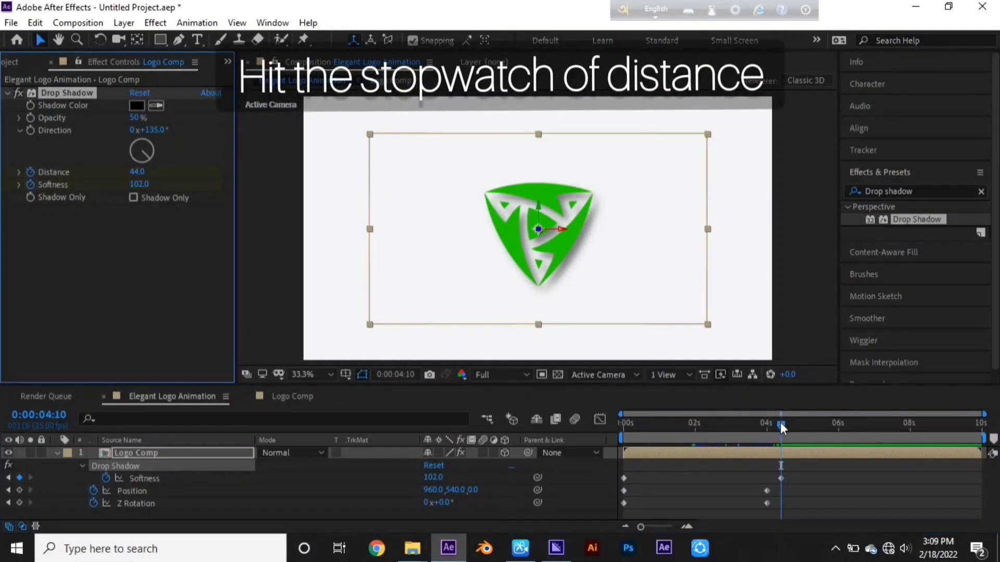
- At 0:00:01:23, set the shadow's Direction to 164° and Distance to 957, and show the keyframes in the timeline
{"action": "left_click_drag", "start_coordinate": [781, 427], "coordinate": [691, 421]}
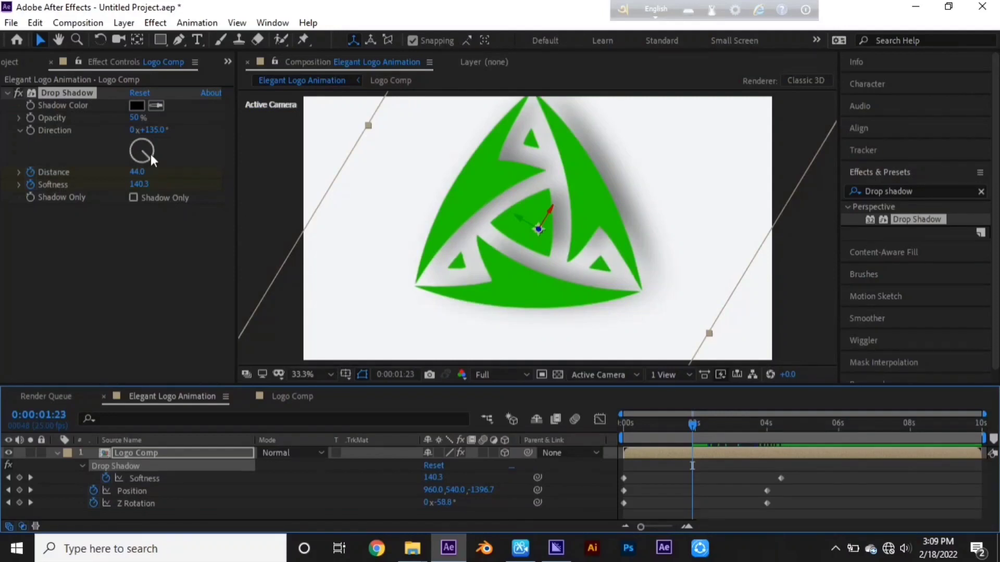
{"action": "left_click_drag", "start_coordinate": [147, 153], "coordinate": [159, 170]}
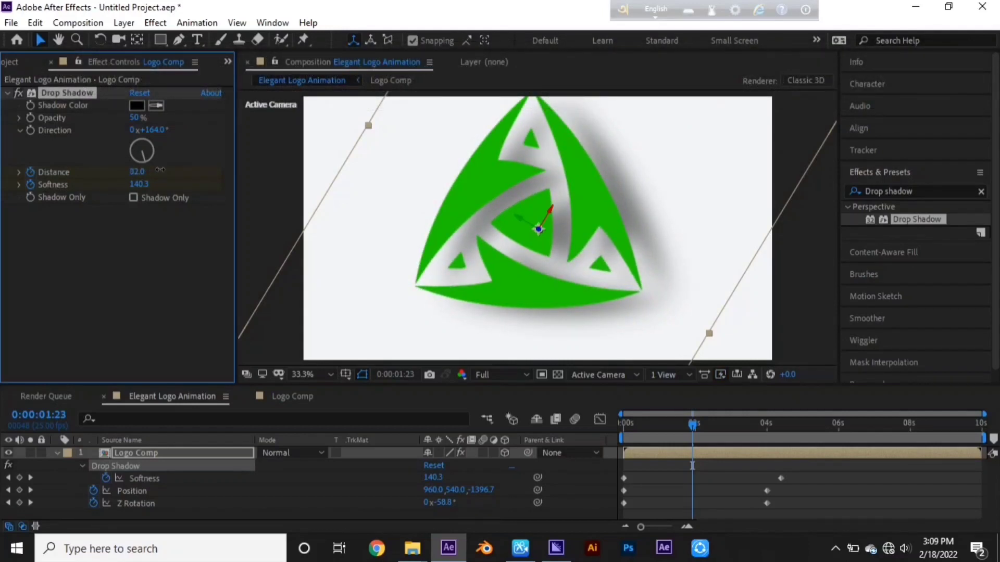
{"action": "left_click_drag", "start_coordinate": [160, 170], "coordinate": [356, 167]}
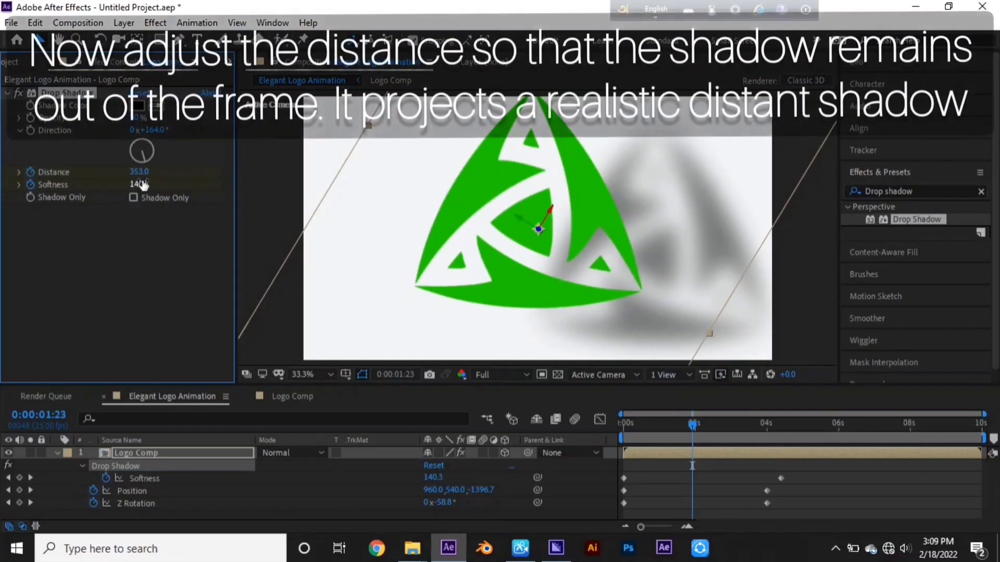
{"action": "left_click_drag", "start_coordinate": [152, 169], "coordinate": [571, 165]}
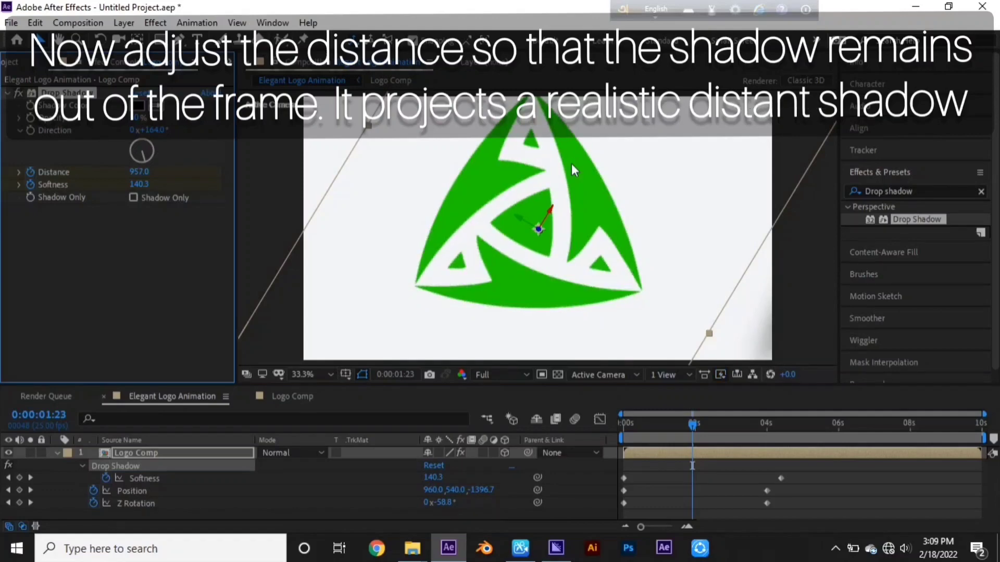
{"action": "key", "text": "u"}
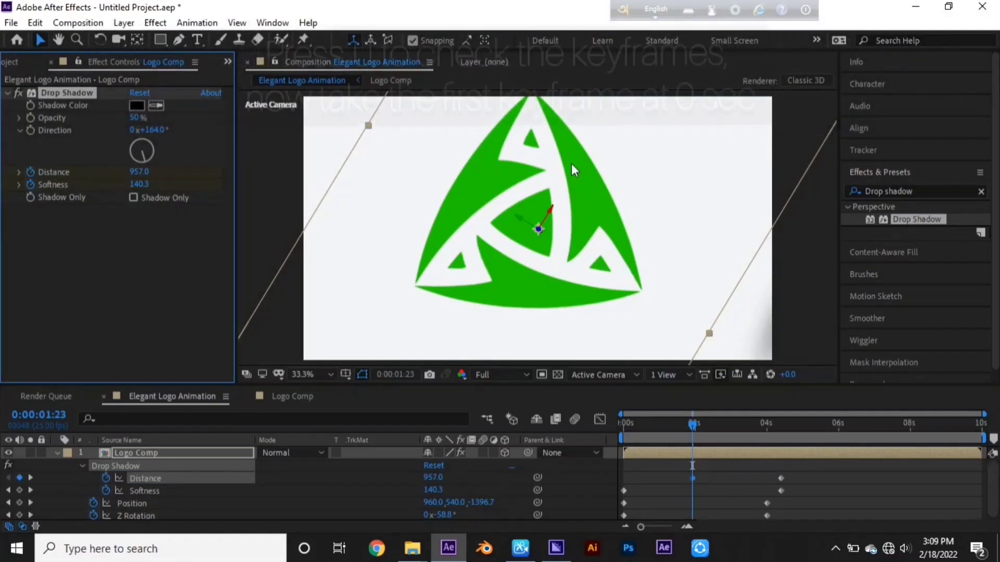
- Move the shadow's Distance keyframe at 0:00:01:23 to 0 seconds and preview the animation from the start
{"action": "left_click_drag", "start_coordinate": [695, 476], "coordinate": [622, 479]}
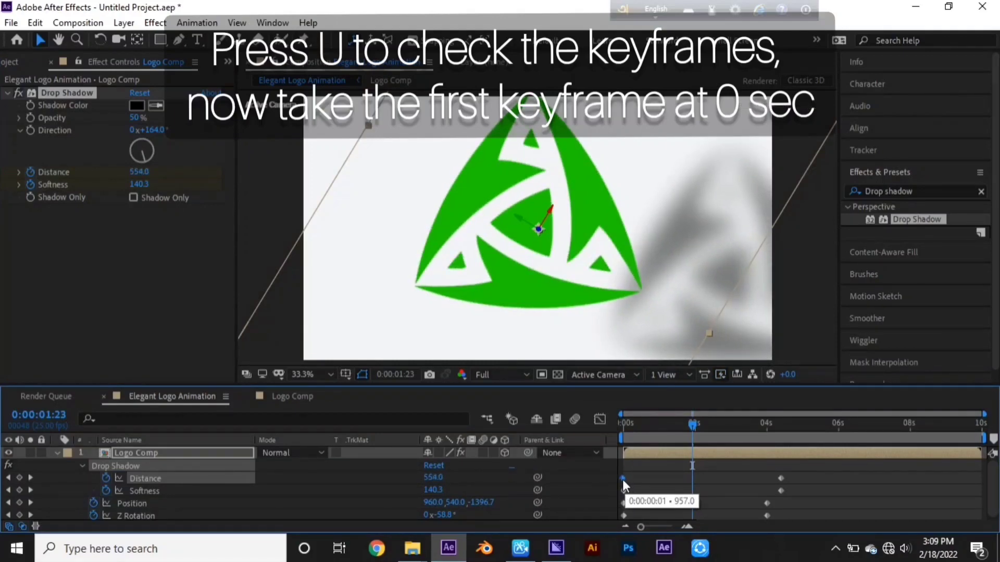
{"action": "left_click", "coordinate": [624, 423]}
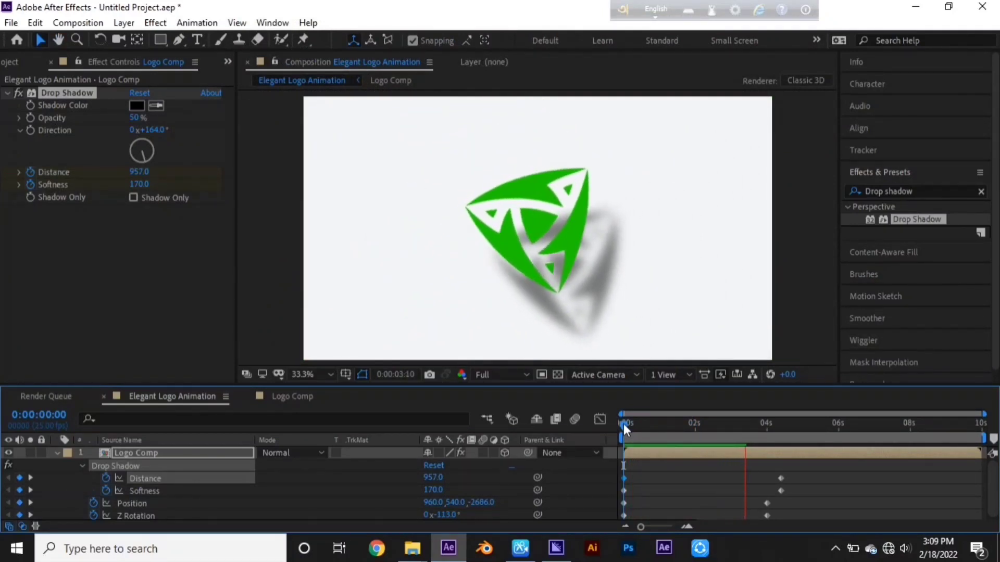
- Keyframe the shadow's Distance at 225.6 at 0:00:01:23 and delete the Distance keyframe at 0 seconds
{"action": "left_click_drag", "start_coordinate": [623, 424], "coordinate": [694, 427]}
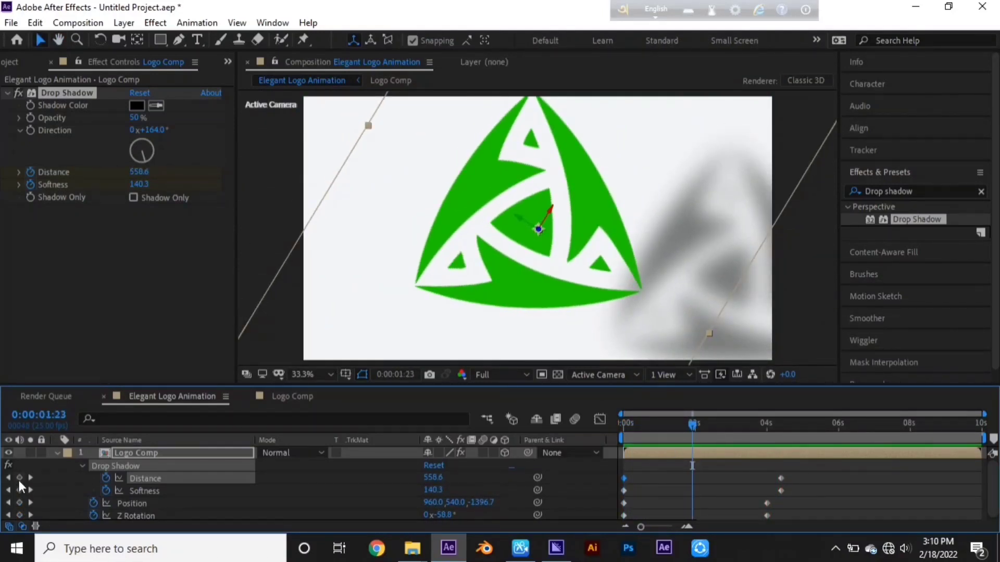
{"action": "left_click_drag", "start_coordinate": [435, 480], "coordinate": [172, 457]}
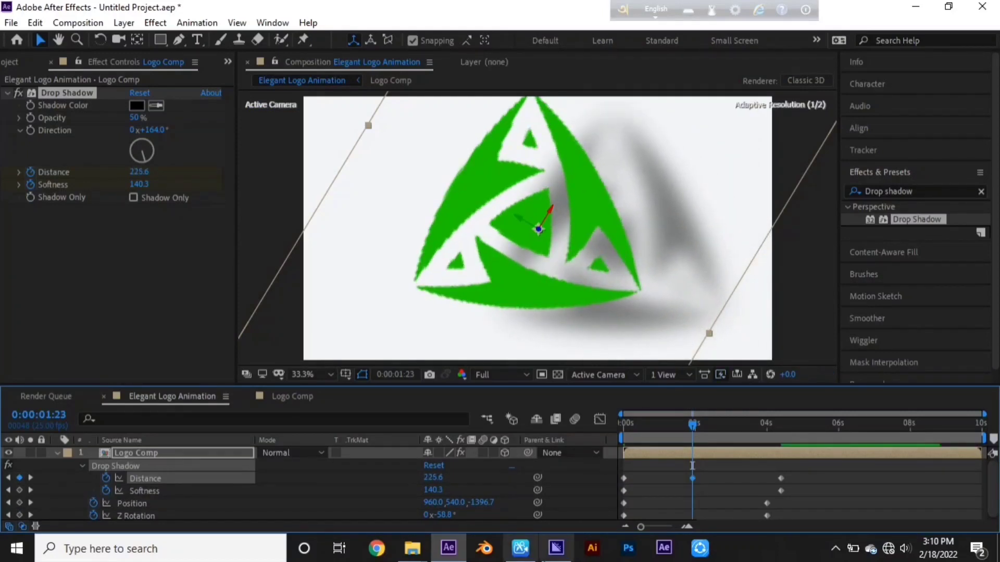
{"action": "left_click", "coordinate": [624, 478]}
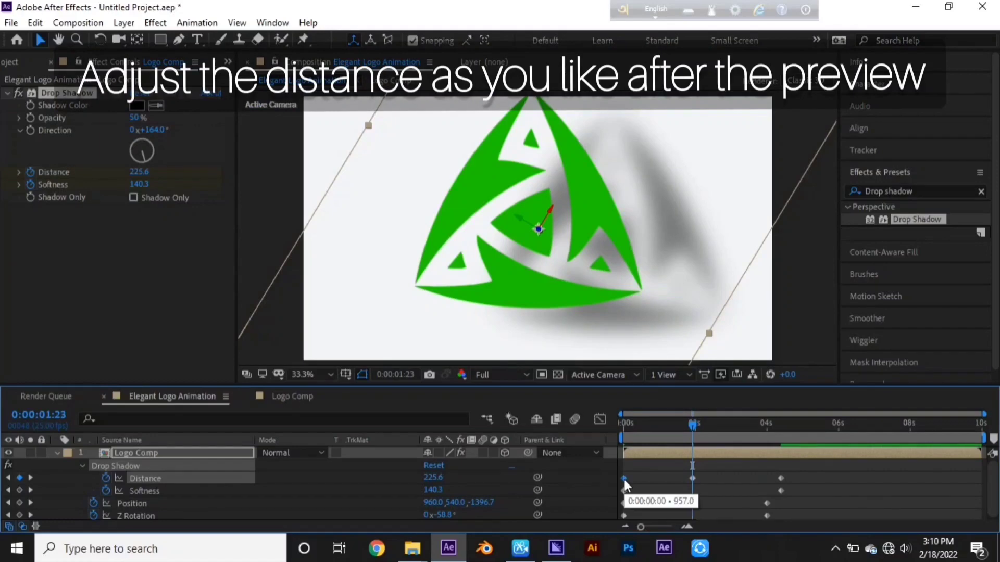
{"action": "key", "text": "Delete"}
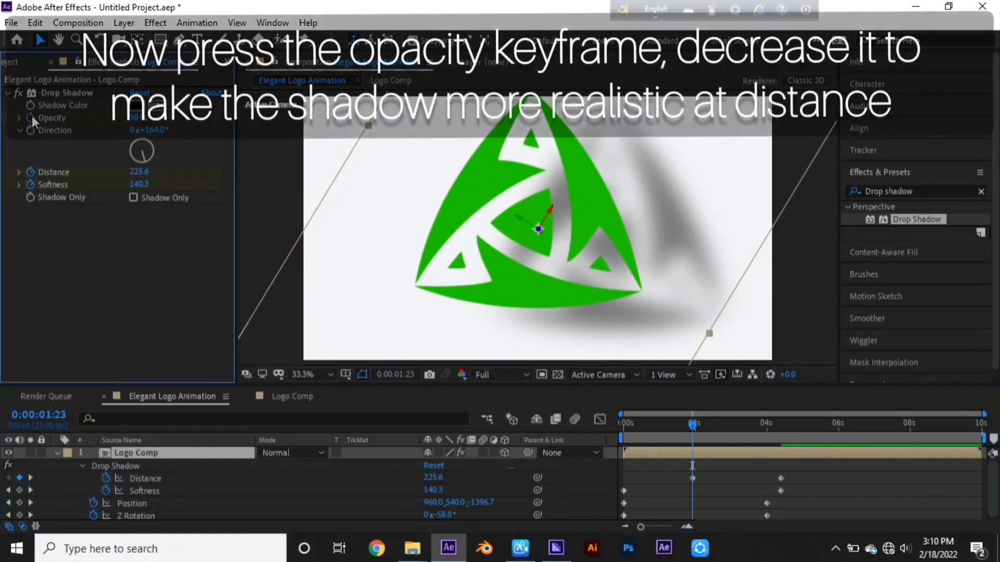
- Keyframe the shadow's Opacity at 19% at 0:00:01:23 and at 50% at 0:00:04:10, and preview the animation
{"action": "left_click", "coordinate": [33, 117]}
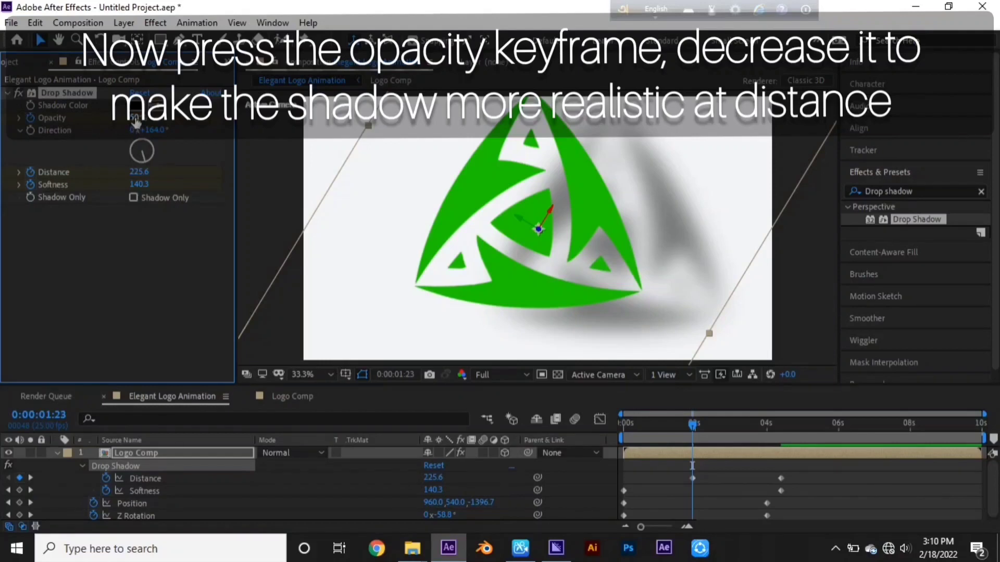
{"action": "left_click_drag", "start_coordinate": [136, 122], "coordinate": [86, 126]}
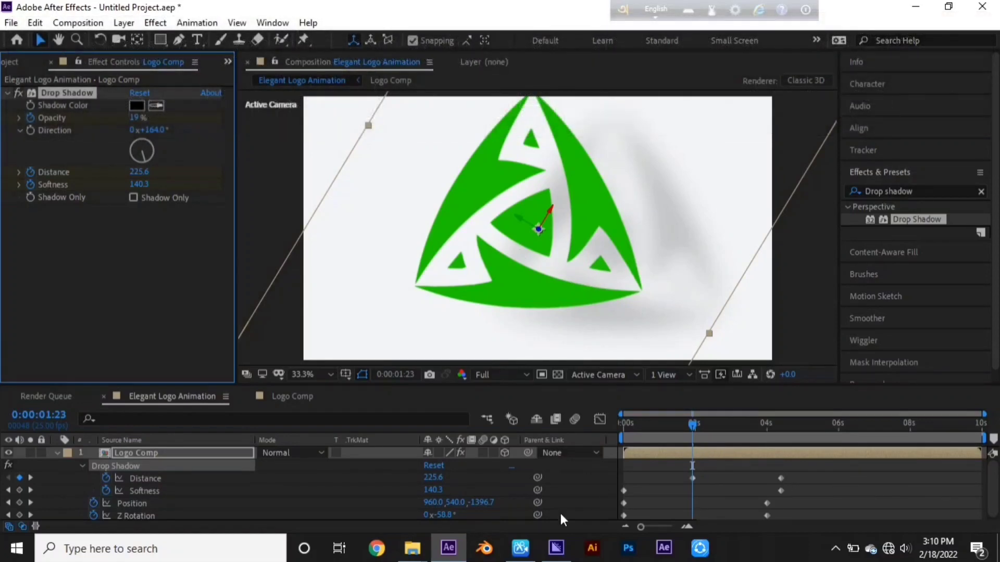
{"action": "left_click", "coordinate": [30, 478]}
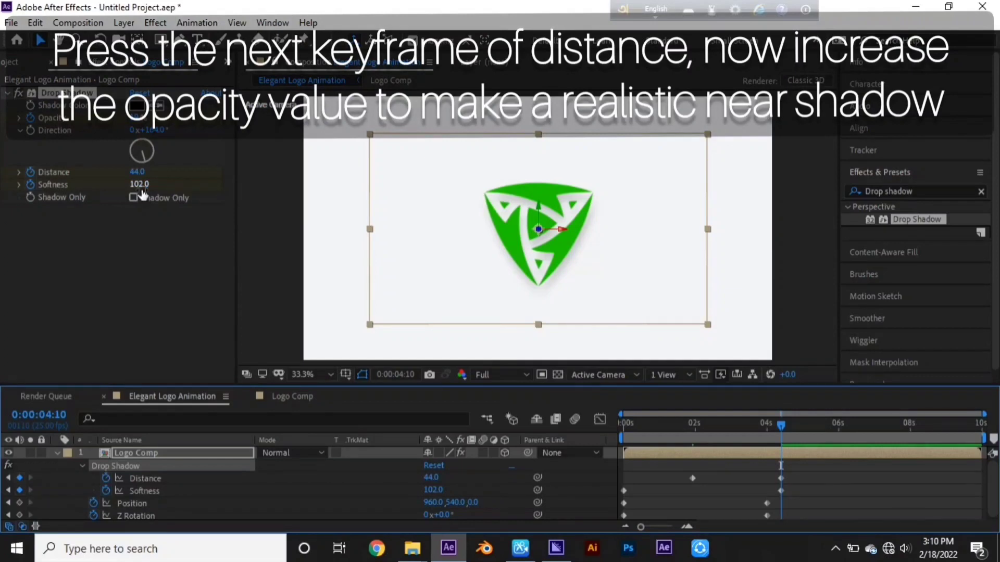
{"action": "left_click", "coordinate": [138, 118]}
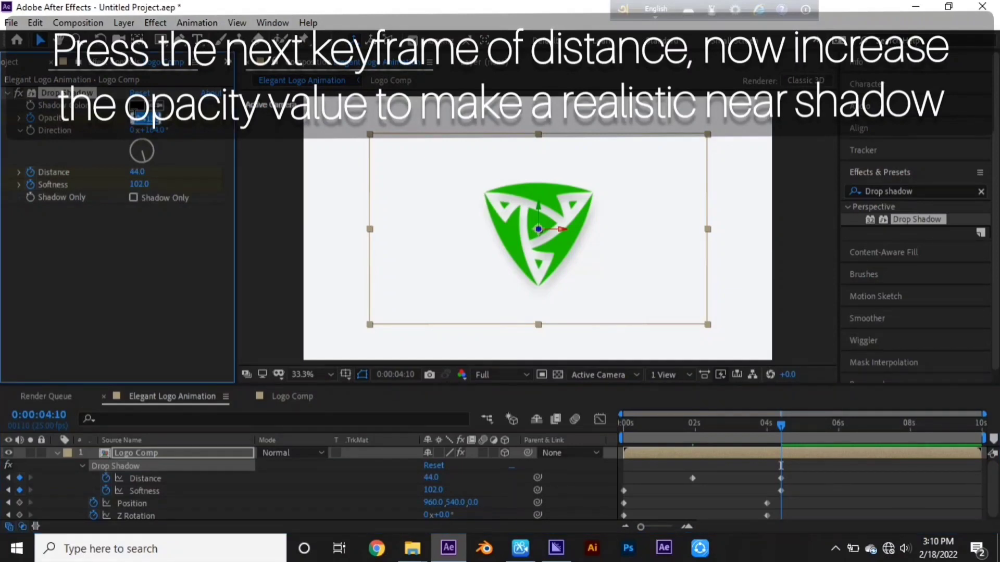
{"action": "left_click", "coordinate": [192, 125]}
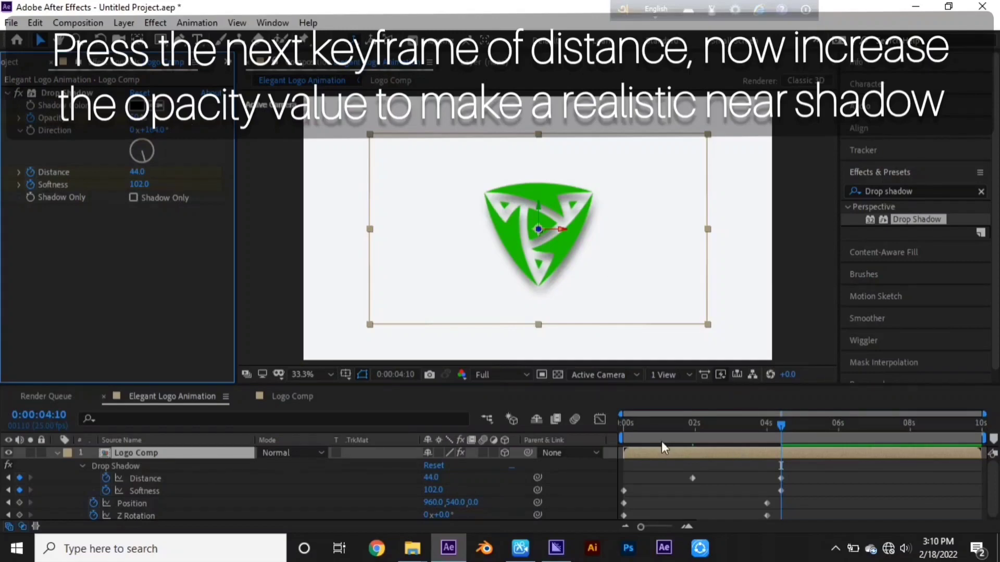
{"action": "left_click", "coordinate": [623, 428]}
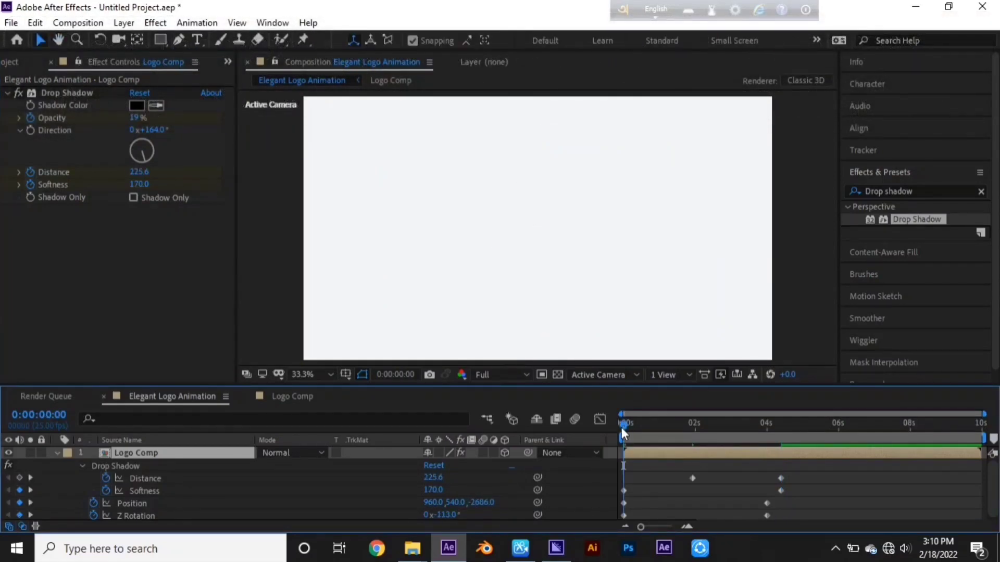
{"action": "key", "text": "space"}
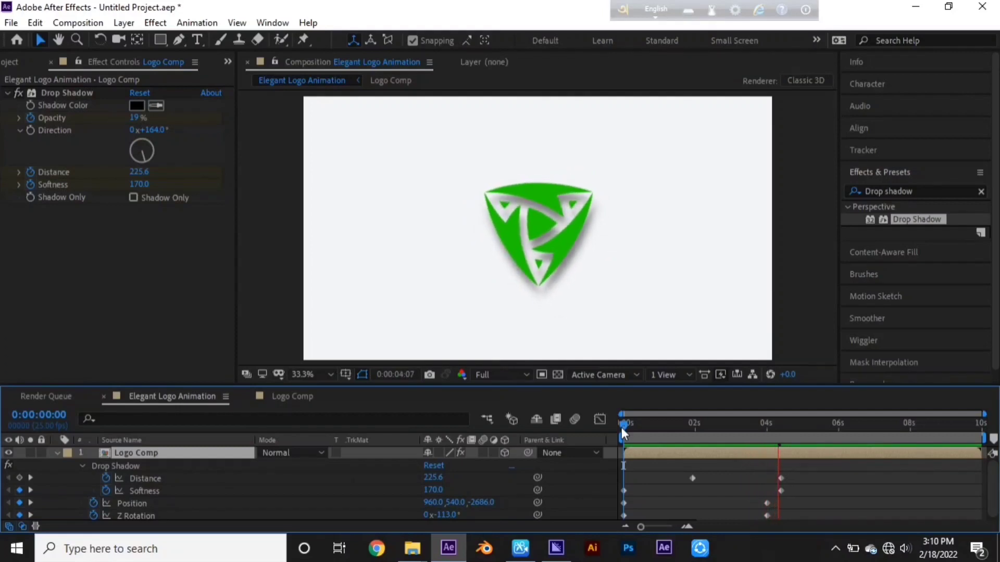
{"action": "key", "text": "space"}
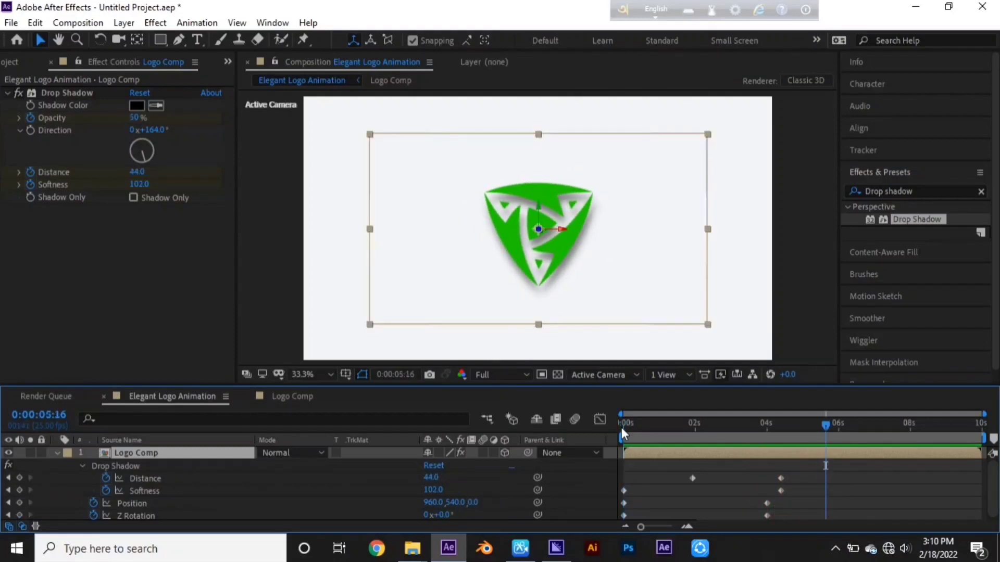
- Find the Card Wipe effect and apply it to the Logo Comp layer
{"action": "left_click", "coordinate": [626, 428]}
{"action": "type", "text": "ca"}
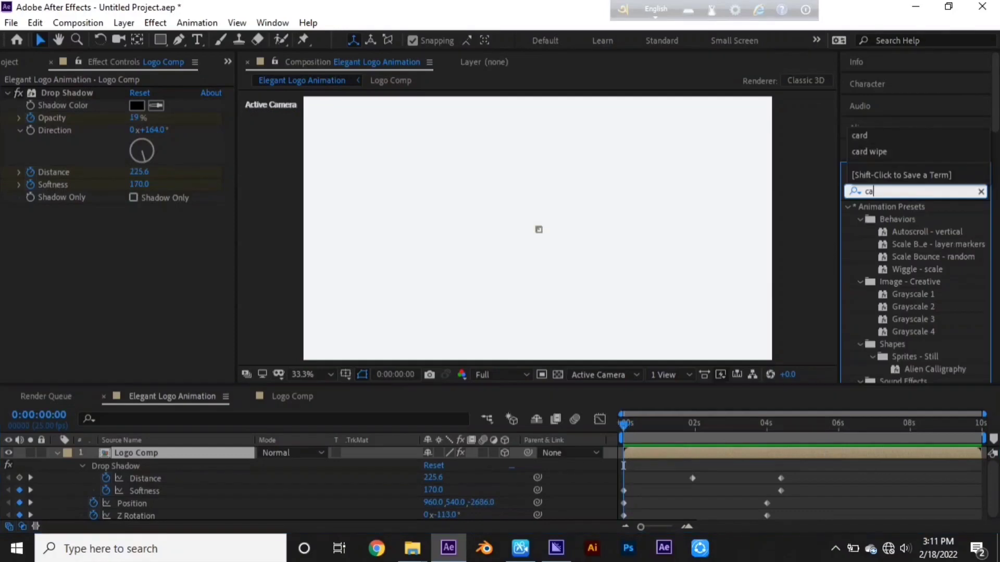
{"action": "type", "text": "rd"}
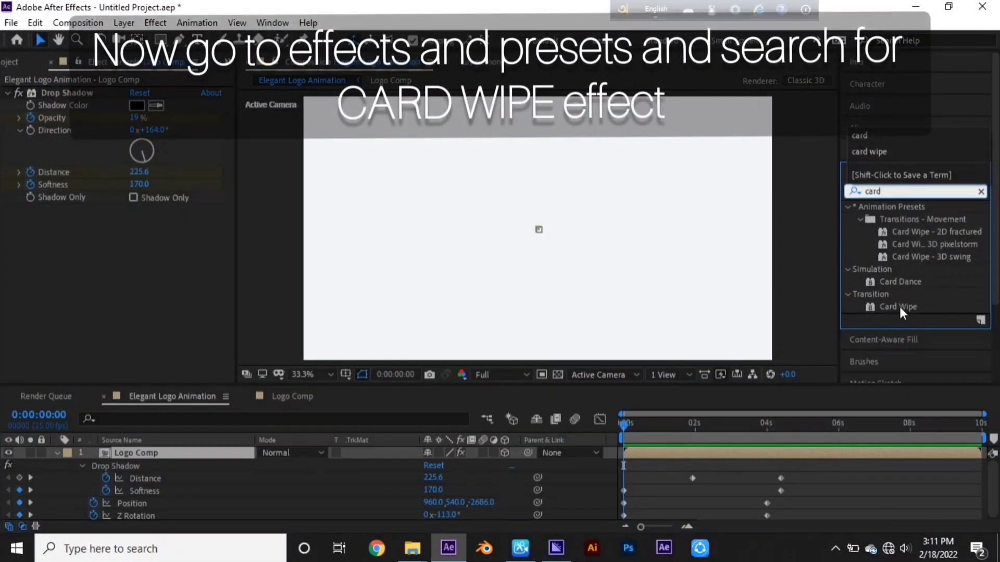
{"action": "left_click_drag", "start_coordinate": [899, 306], "coordinate": [665, 453]}
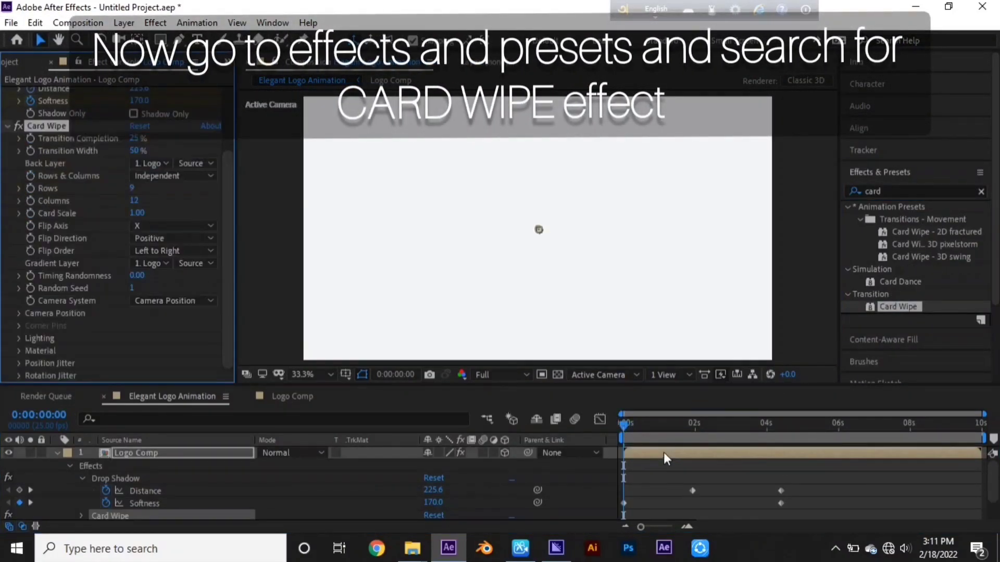
- Set Card Wipe's Transition Completion to 0% at 0:00:04:01 and enable keyframing for it
{"action": "left_click_drag", "start_coordinate": [624, 425], "coordinate": [770, 428]}
{"action": "scroll", "coordinate": [229, 236], "scroll_direction": "up", "scroll_amount": 3}
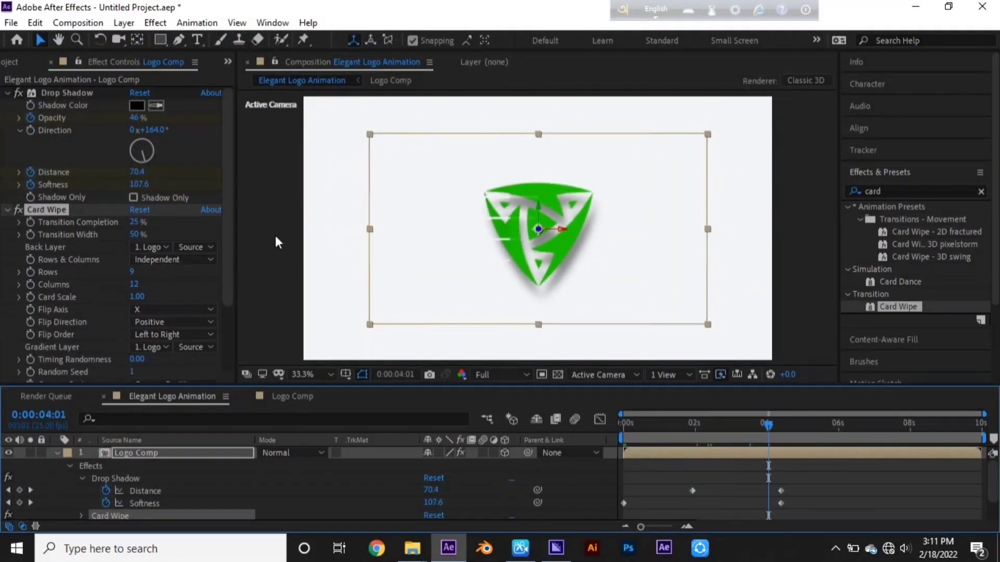
{"action": "left_click", "coordinate": [138, 224]}
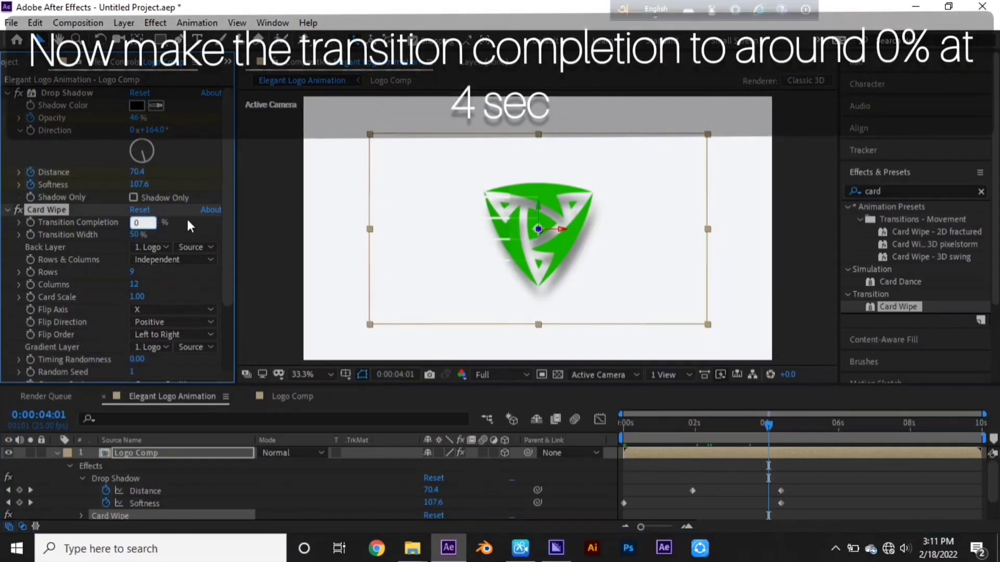
{"action": "key", "text": "Return"}
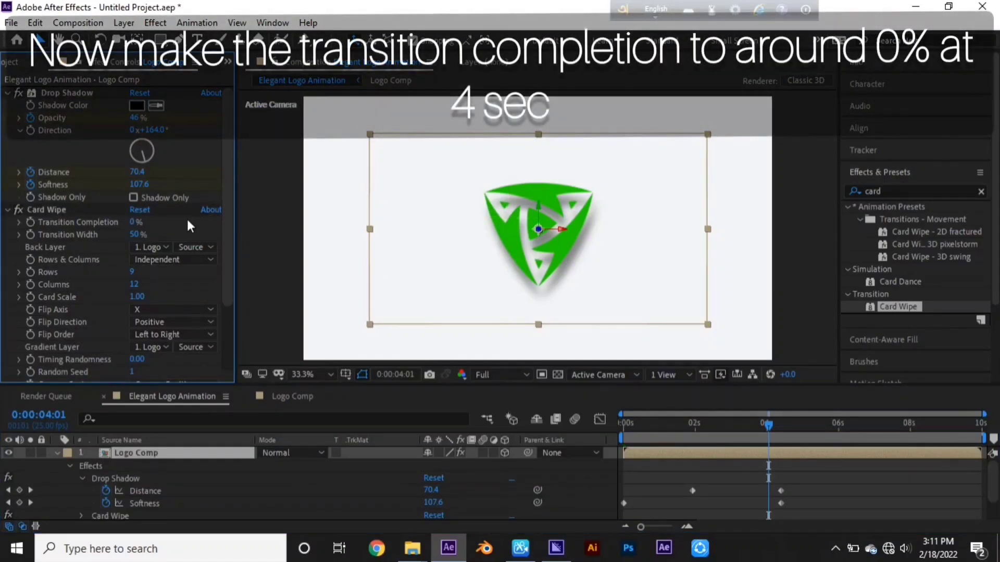
{"action": "left_click", "coordinate": [29, 221]}
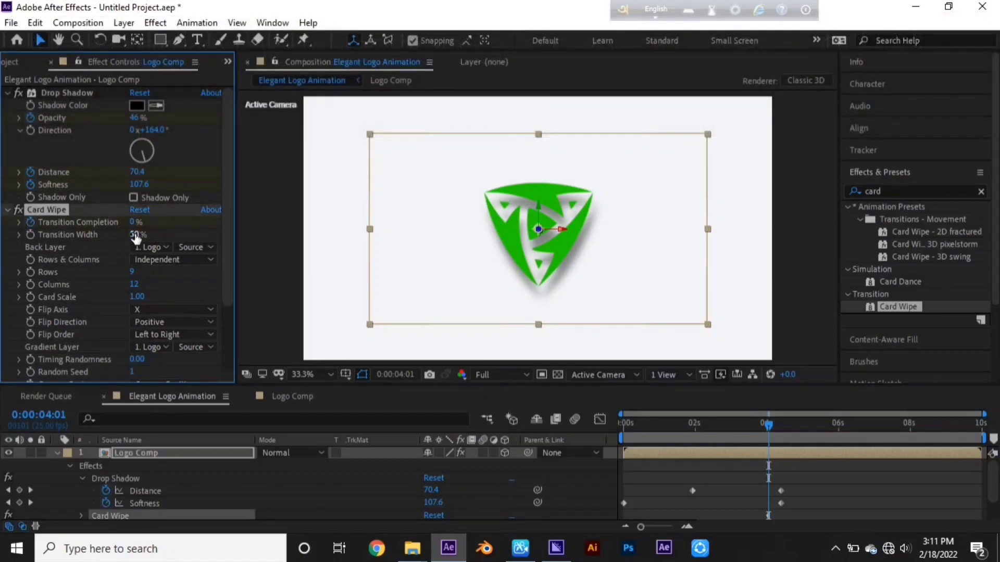
- Set Card Wipe's Transition Width to 34%, Rows to 1 and Columns to 26
{"action": "left_click_drag", "start_coordinate": [136, 238], "coordinate": [126, 235]}
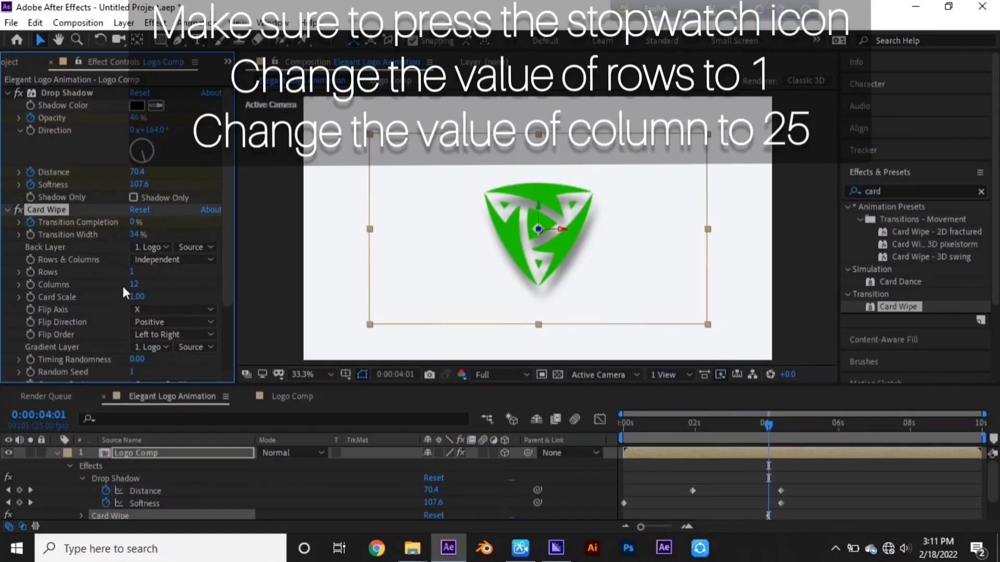
{"action": "left_click_drag", "start_coordinate": [134, 284], "coordinate": [144, 283]}
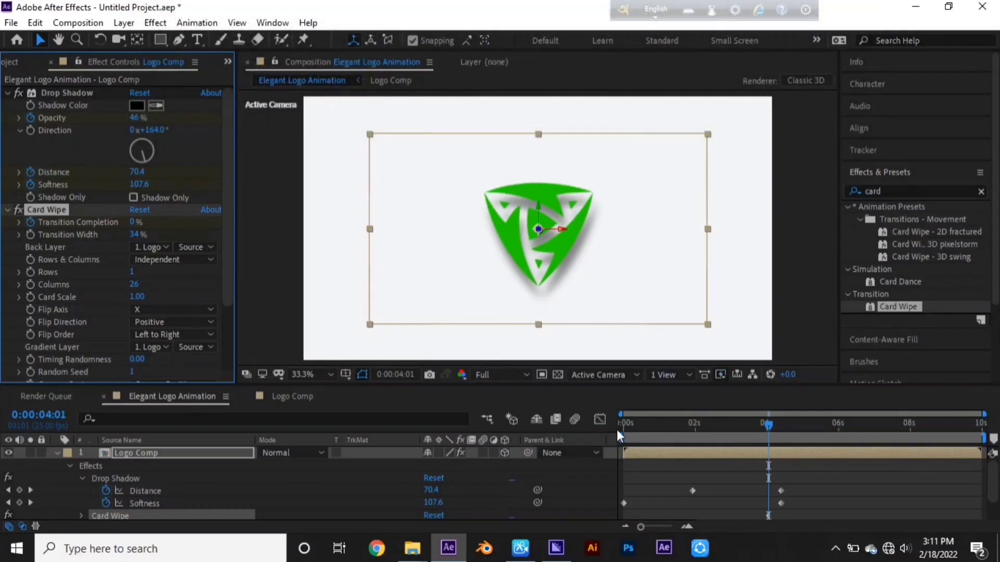
- Keyframe Card Wipe's Transition Completion at 65% at 0 seconds, and move the Drop Shadow effect below Card Wipe
{"action": "left_click", "coordinate": [626, 427]}
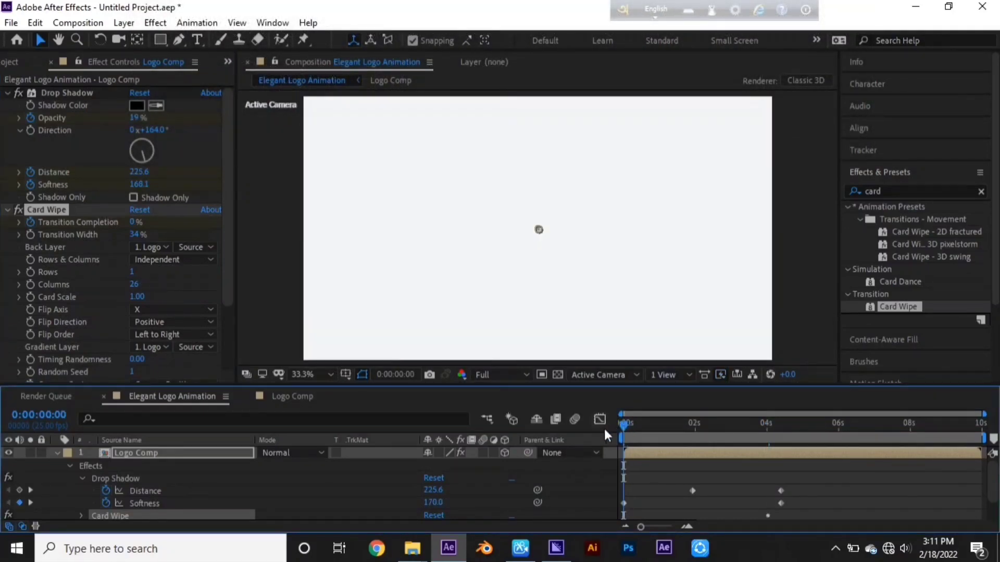
{"action": "left_click", "coordinate": [134, 221]}
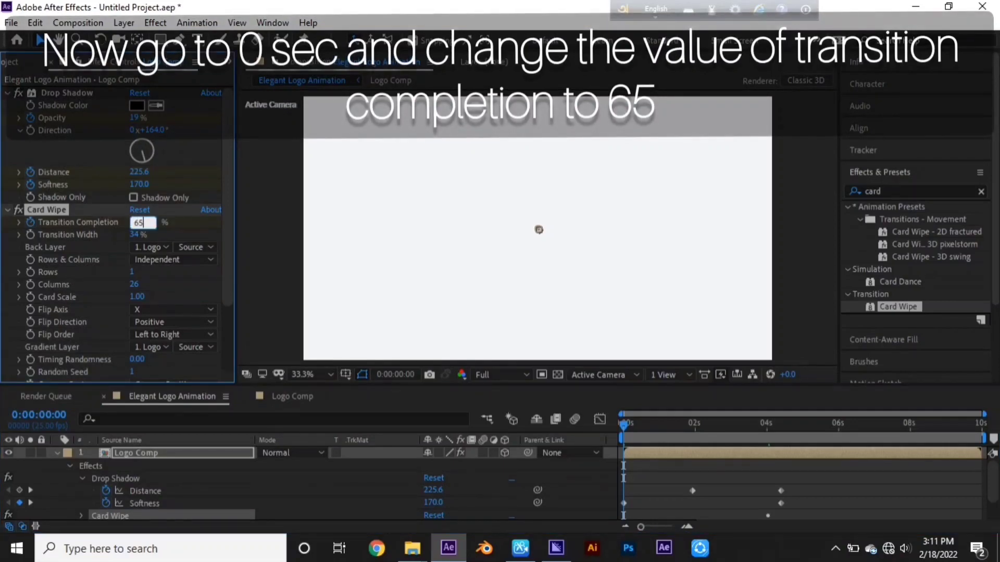
{"action": "key", "text": "Return"}
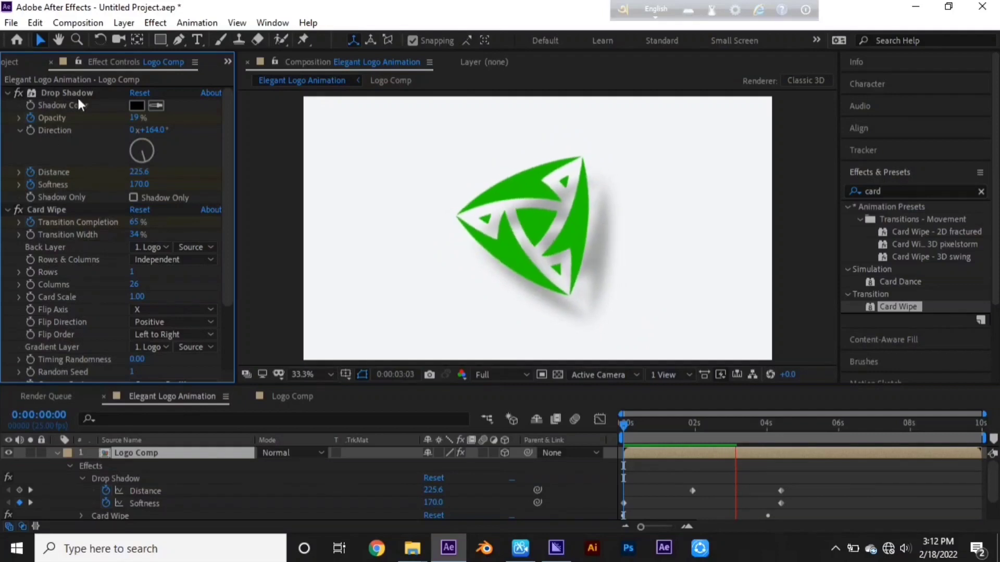
{"action": "left_click_drag", "start_coordinate": [82, 92], "coordinate": [77, 374]}
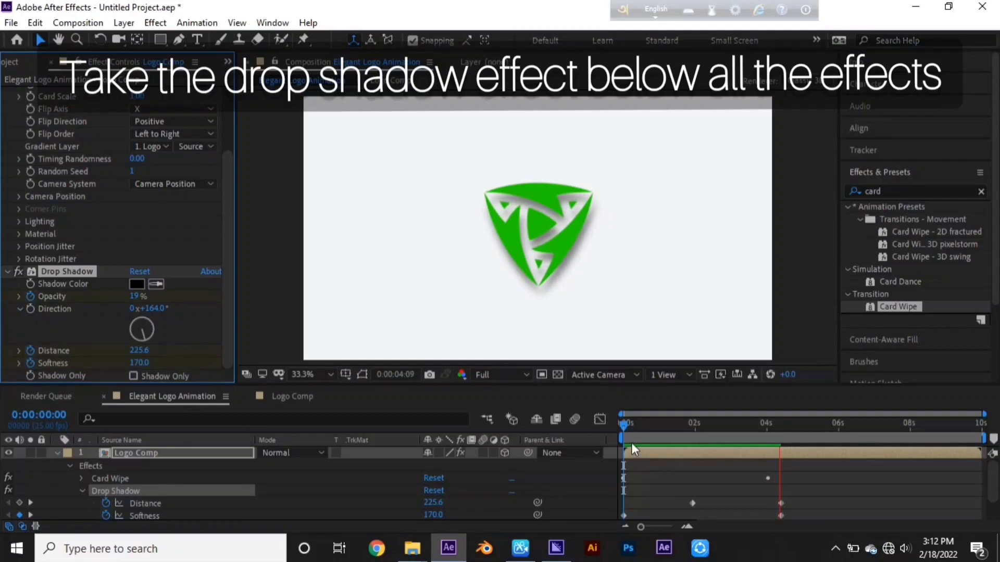
- Add a Transition Completion keyframe at 0:00:02:17 with its current value and delete the last one near 4 seconds
{"action": "left_click", "coordinate": [728, 436]}
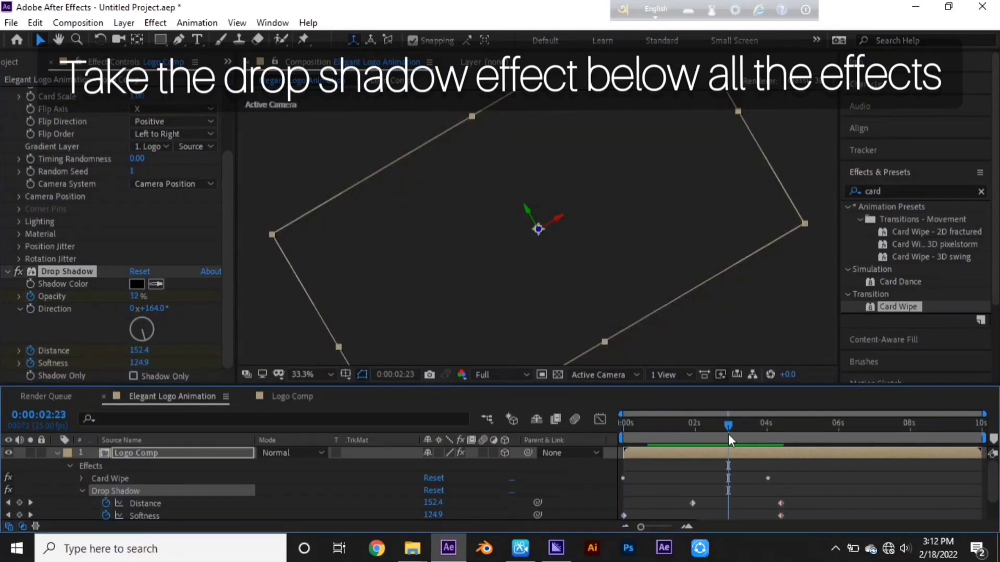
{"action": "mouse_move", "coordinate": [727, 428]}
{"action": "left_mouse_down"}
{"action": "mouse_move", "coordinate": [697, 430]}
{"action": "mouse_move", "coordinate": [719, 430]}
{"action": "left_mouse_up"}
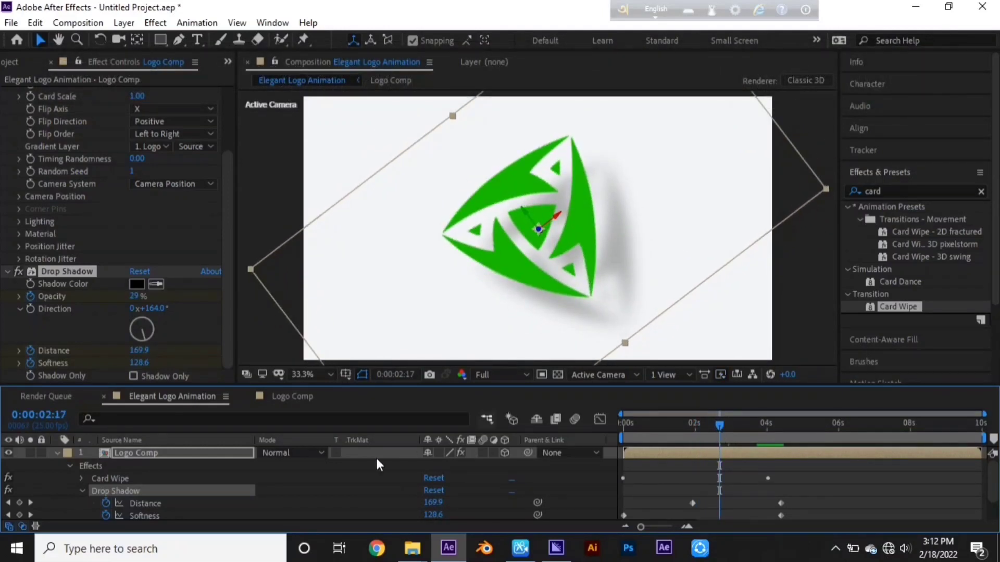
{"action": "key", "text": "u"}
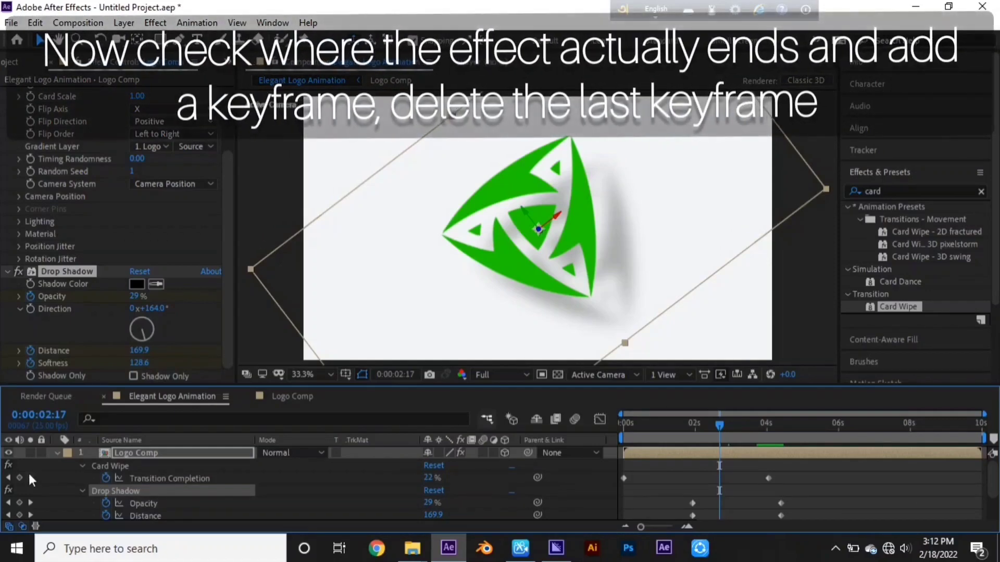
{"action": "left_click", "coordinate": [20, 478]}
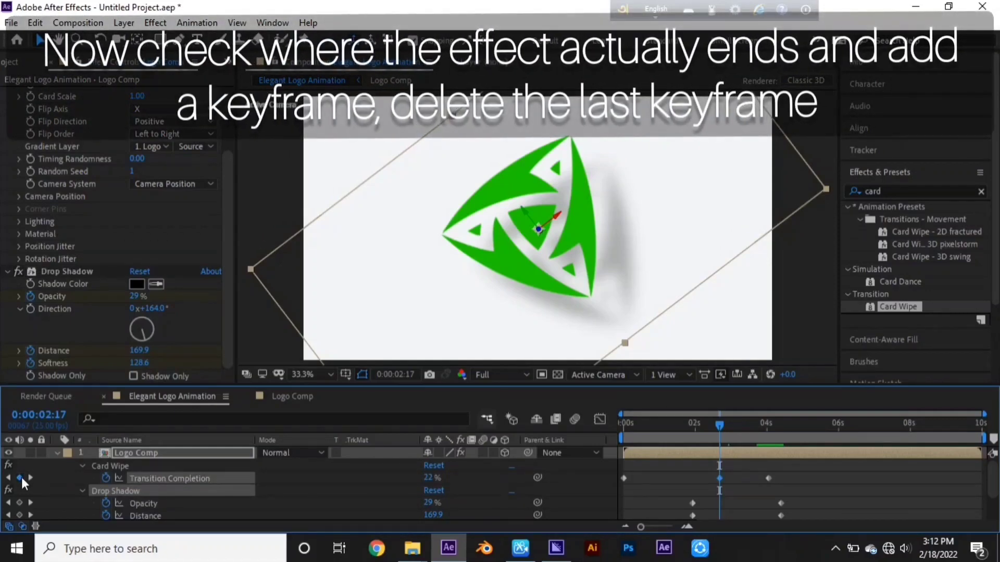
{"action": "left_click", "coordinate": [767, 477]}
{"action": "key", "text": "Delete"}
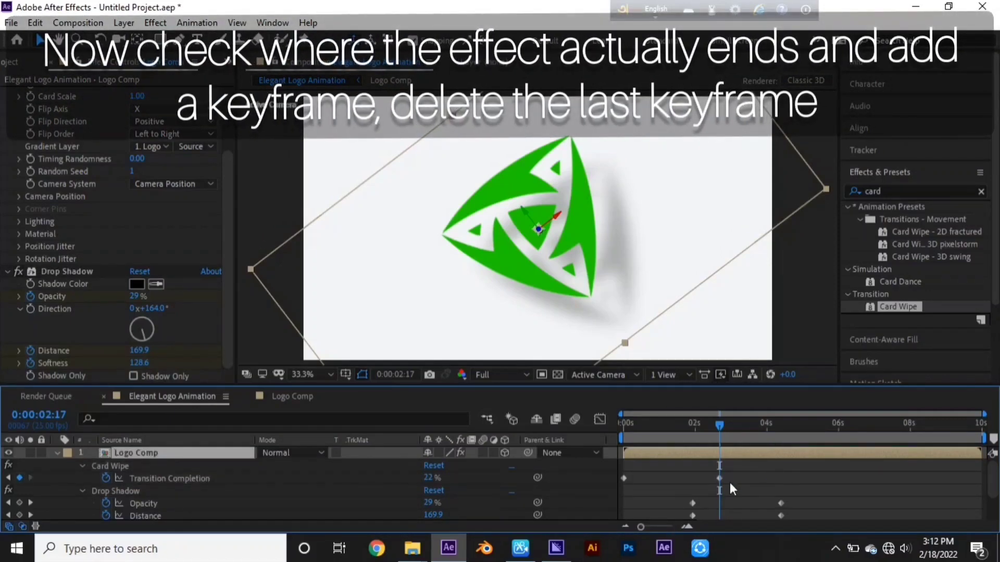
- Move the Transition Completion keyframe at 0:00:02:17 to about 0:00:04:10 and preview the animation from the start
{"action": "left_click_drag", "start_coordinate": [719, 478], "coordinate": [782, 490]}
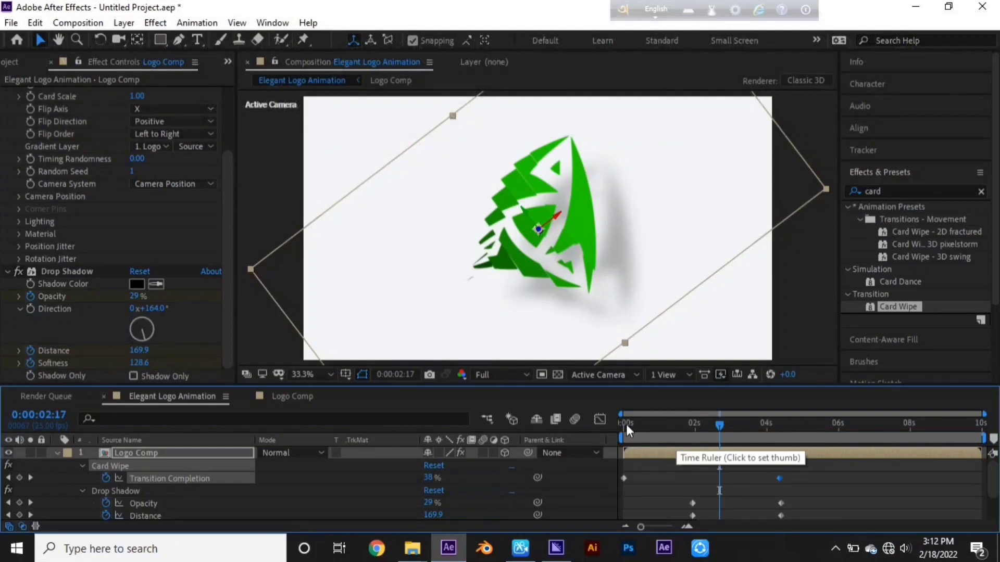
{"action": "left_click", "coordinate": [626, 424]}
{"action": "key", "text": "space"}
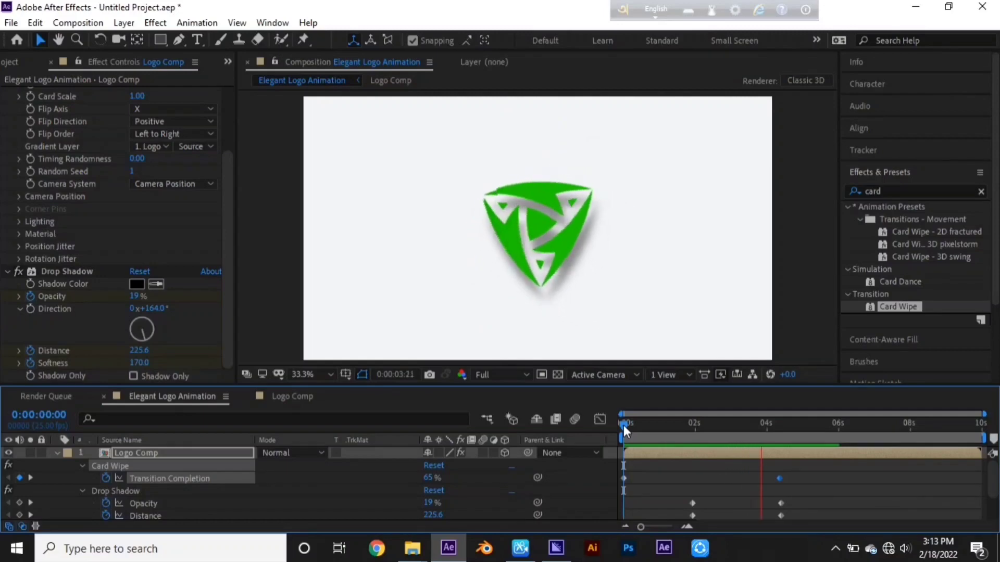
{"action": "left_click", "coordinate": [658, 425]}
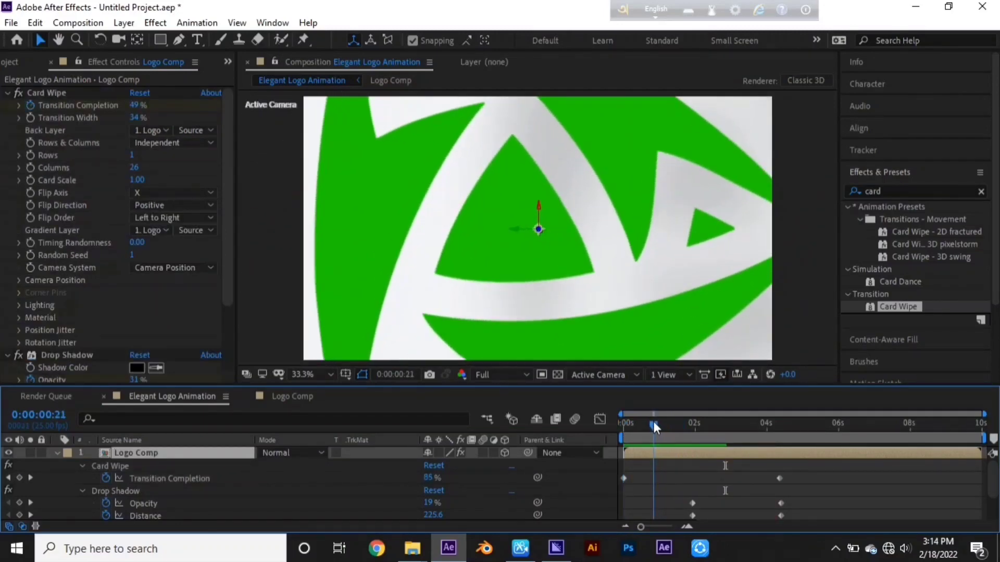
- Add a Card Wipe Transition Completion keyframe at 0:00:00:21 with a value of 70%
{"action": "left_click_drag", "start_coordinate": [657, 426], "coordinate": [654, 427]}
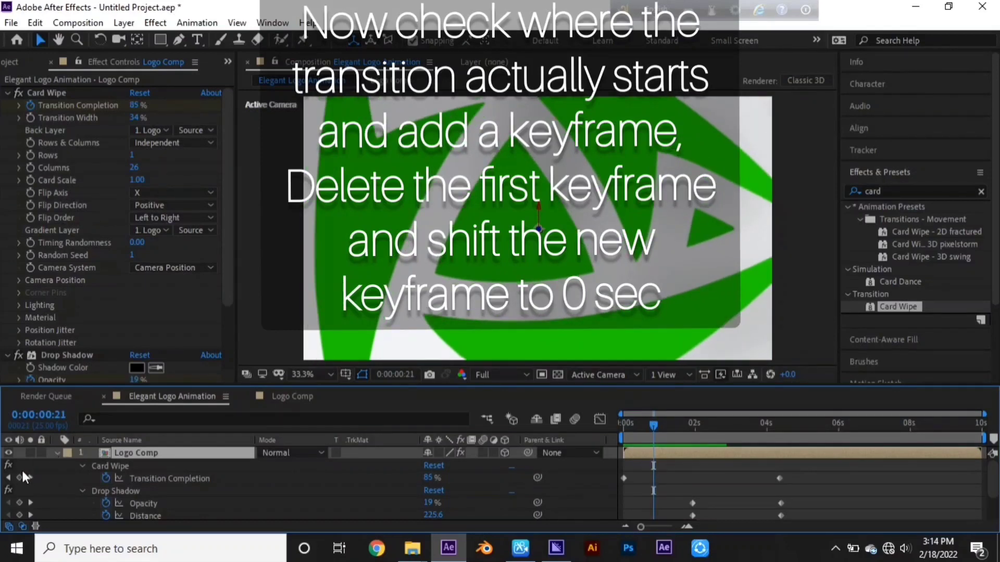
{"action": "left_click", "coordinate": [21, 474]}
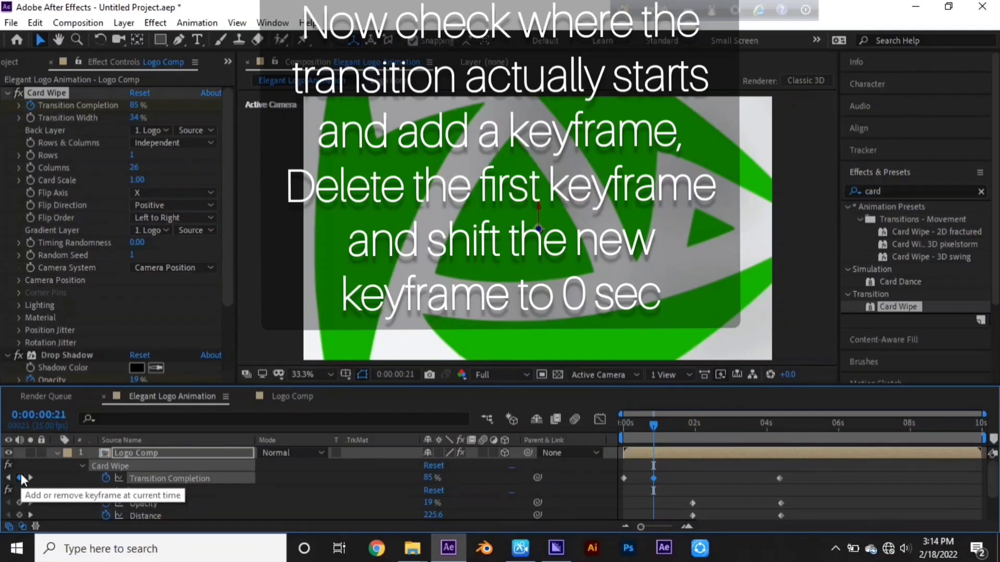
{"action": "left_click", "coordinate": [138, 106]}
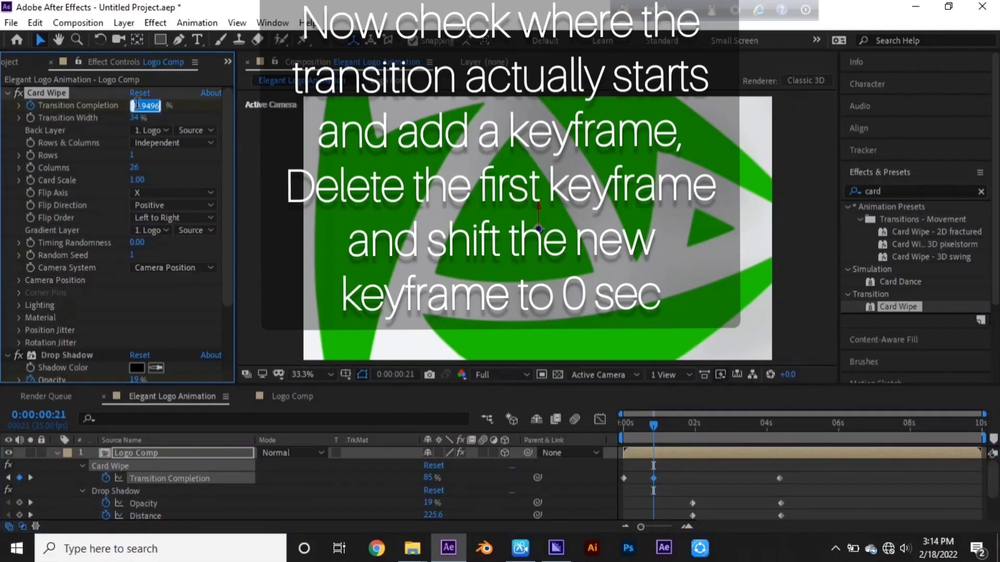
{"action": "type", "text": "70"}
- Delete the first Transition Completion keyframe, move the 0:00:00:21 one to 0 seconds, and preview the animation from the start
{"action": "left_click", "coordinate": [623, 478]}
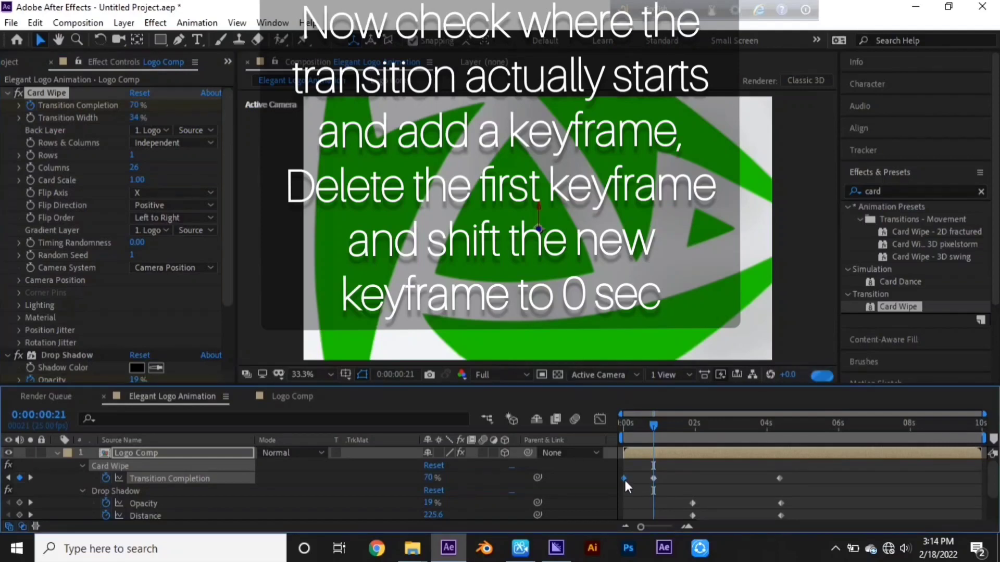
{"action": "key", "text": "Delete"}
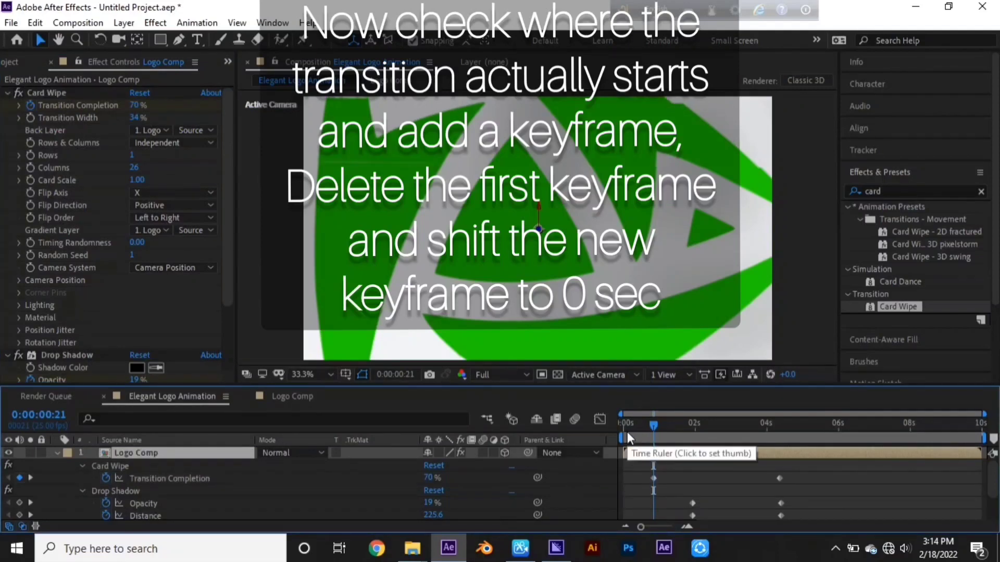
{"action": "left_click_drag", "start_coordinate": [654, 478], "coordinate": [625, 480]}
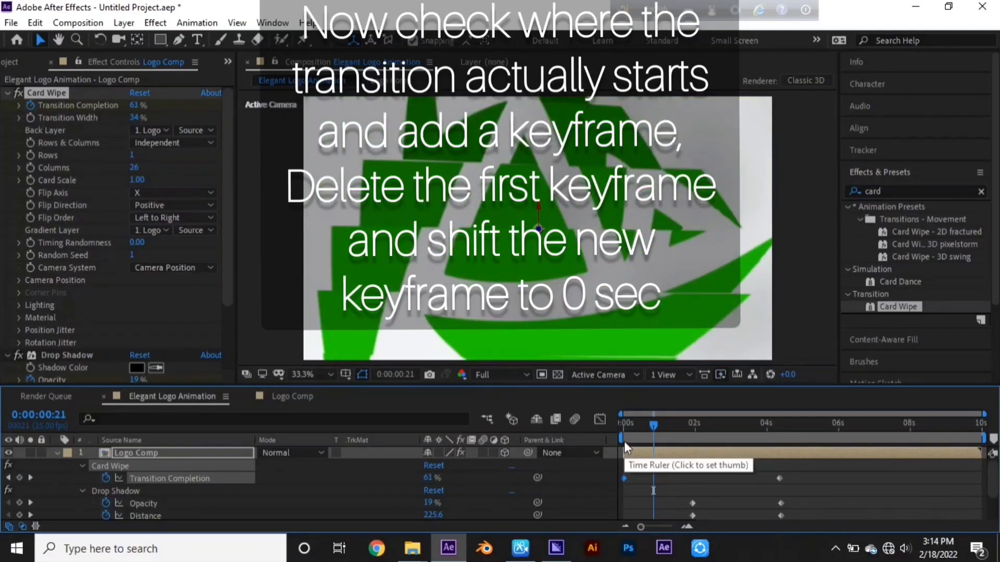
{"action": "left_click", "coordinate": [623, 431]}
{"action": "key", "text": "space"}
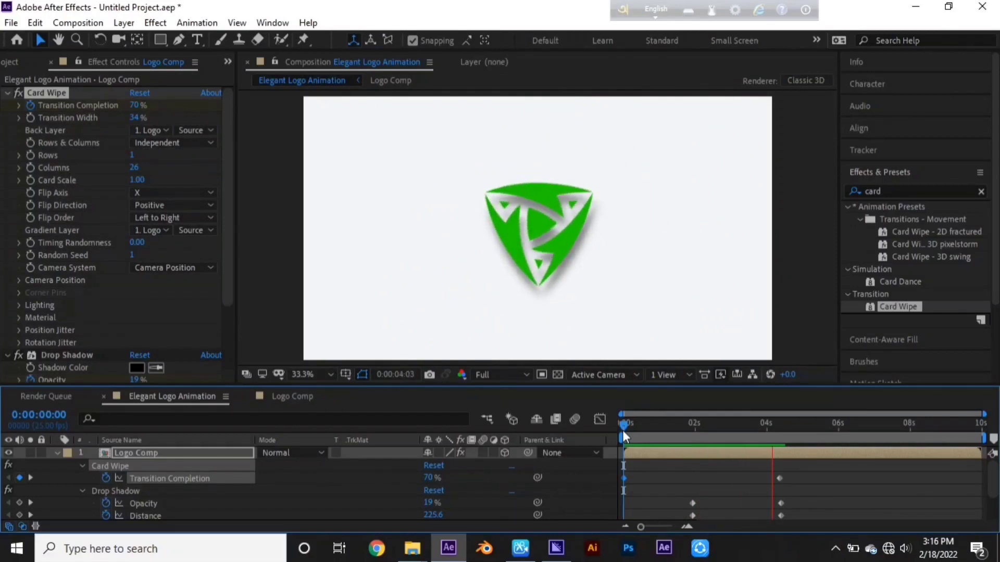
{"action": "key", "text": "space"}
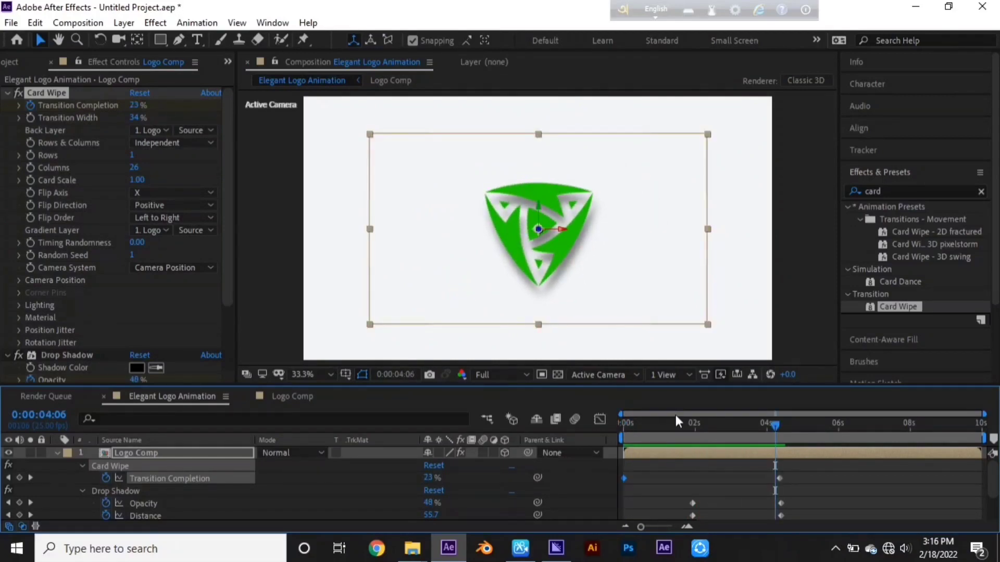
- Show the Logo Comp layer's Position keyframes and move the last one to 0:00:04:23
{"action": "key", "text": "u"}
{"action": "key", "text": "p"}
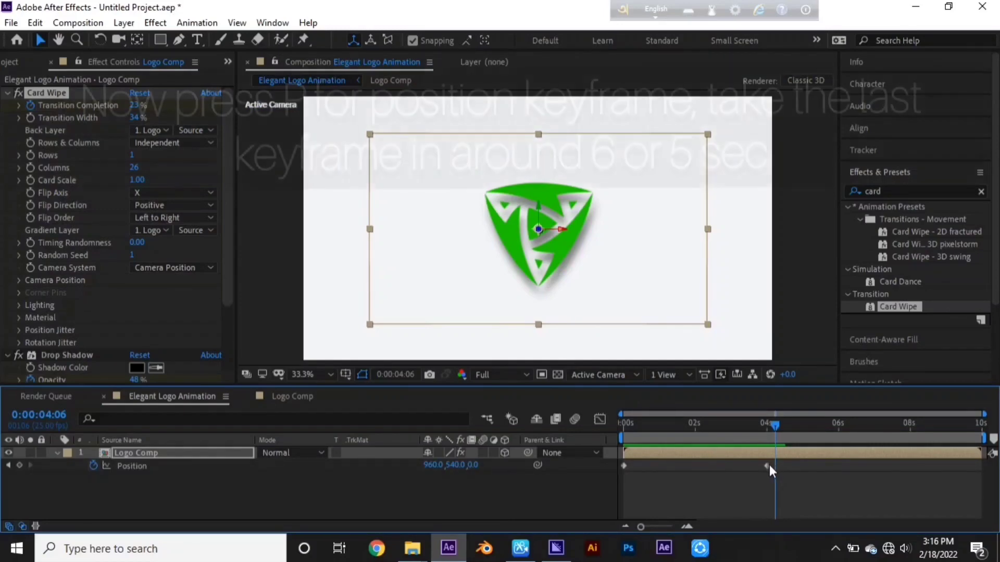
{"action": "left_click_drag", "start_coordinate": [767, 466], "coordinate": [838, 464]}
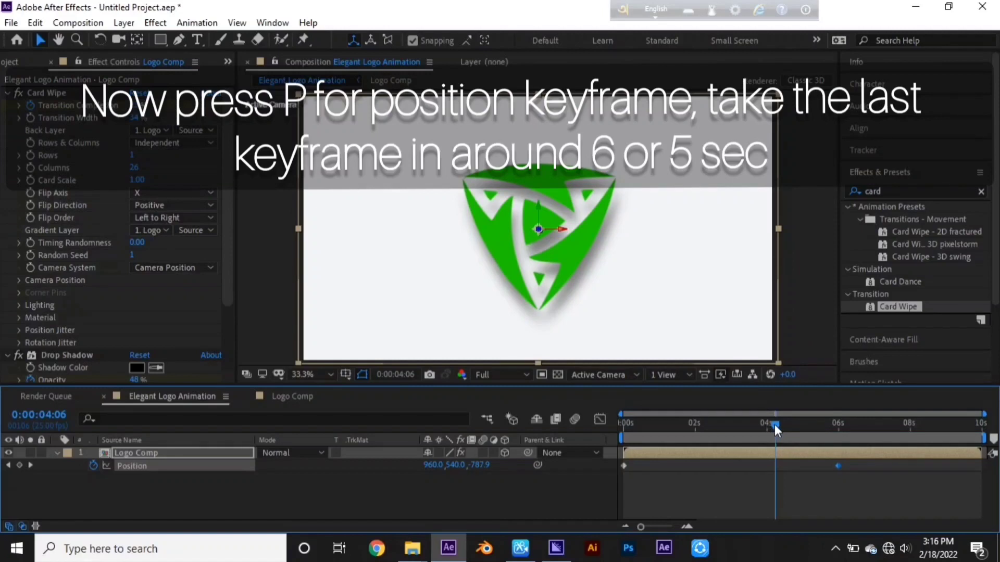
{"action": "left_click_drag", "start_coordinate": [774, 424], "coordinate": [832, 433]}
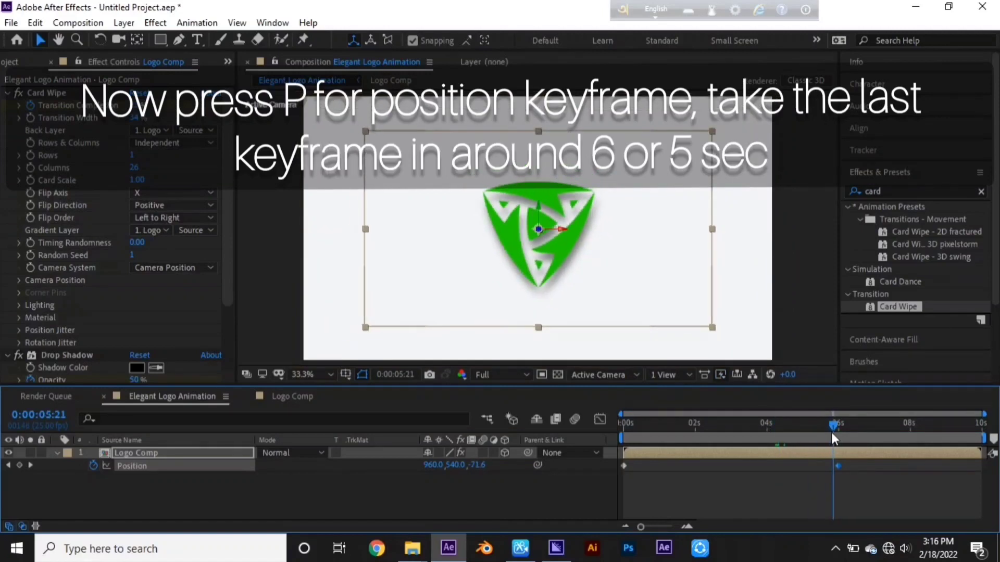
{"action": "left_click_drag", "start_coordinate": [835, 432], "coordinate": [800, 426]}
{"action": "left_click_drag", "start_coordinate": [838, 465], "coordinate": [801, 468]}
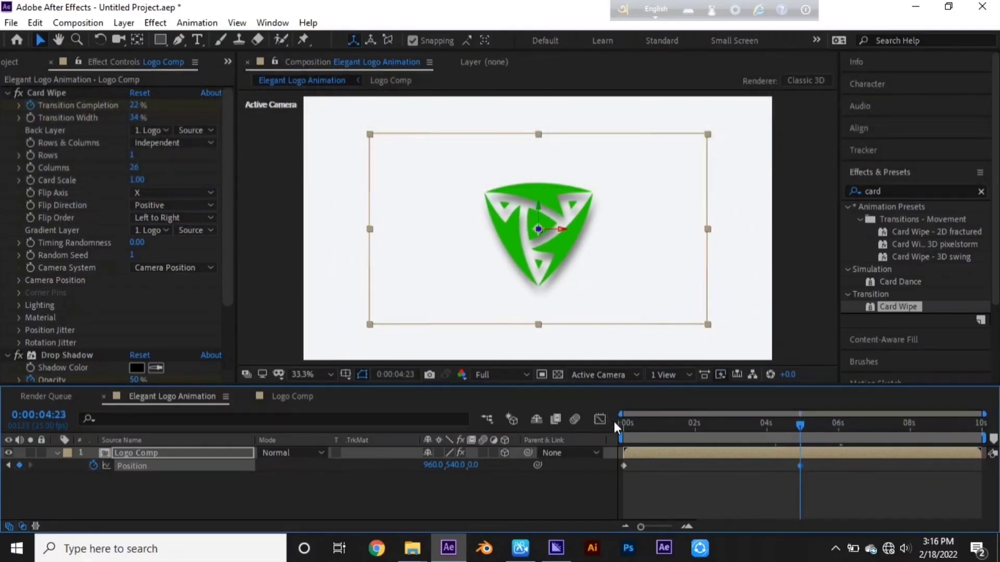
- Go to 0:00:04:03, apply the CC Light Sweep effect to the Logo Comp layer, and enable keyframing for its Center
{"action": "left_click", "coordinate": [695, 428]}
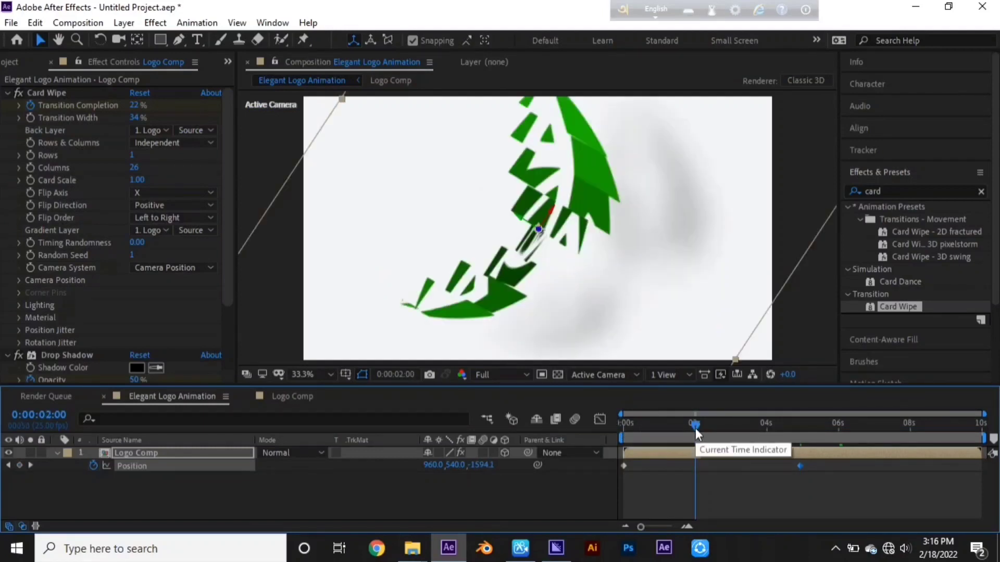
{"action": "left_click", "coordinate": [737, 422]}
{"action": "left_click_drag", "start_coordinate": [737, 422], "coordinate": [769, 431]}
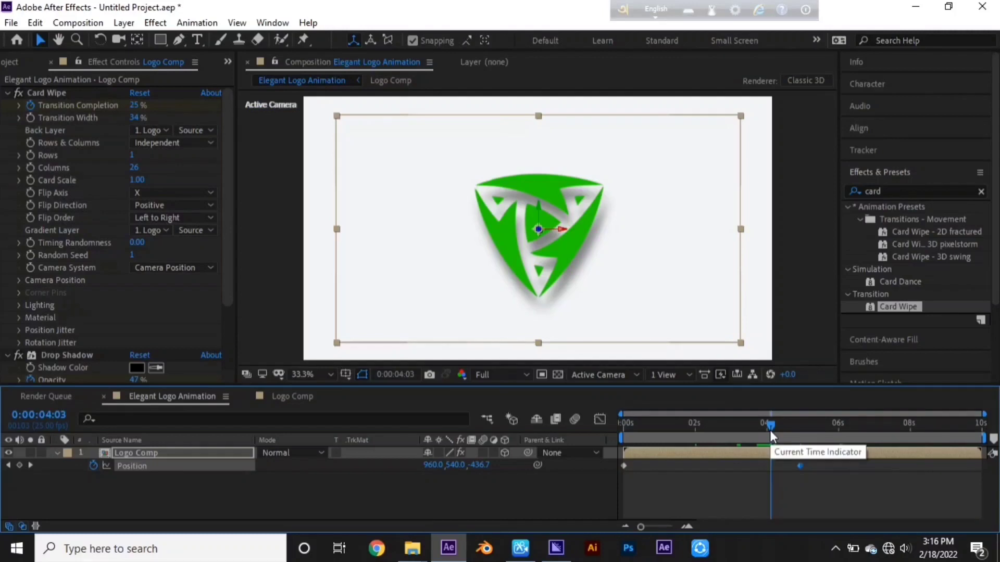
{"action": "left_click", "coordinate": [900, 191]}
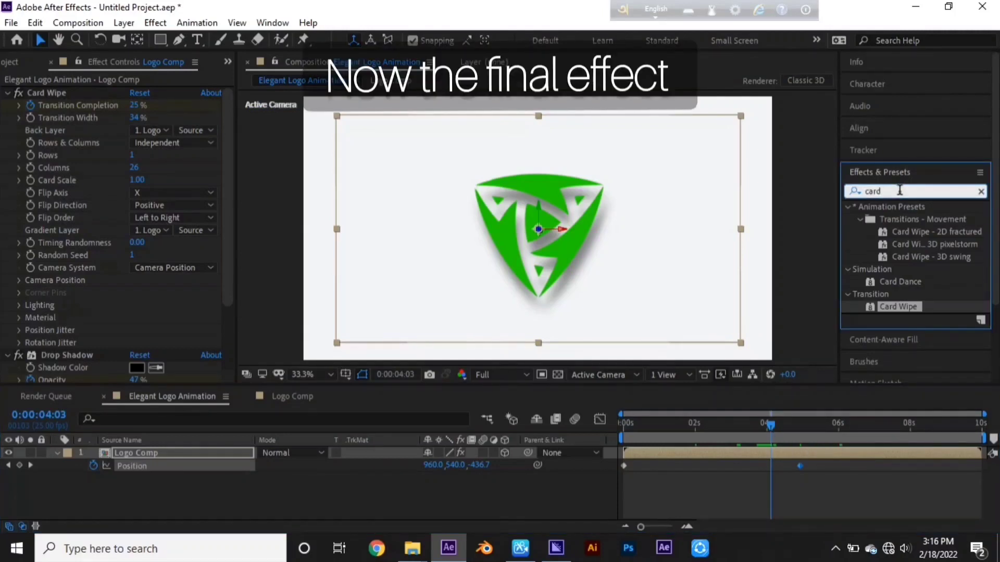
{"action": "double_click", "coordinate": [900, 191]}
{"action": "type", "text": "cc"}
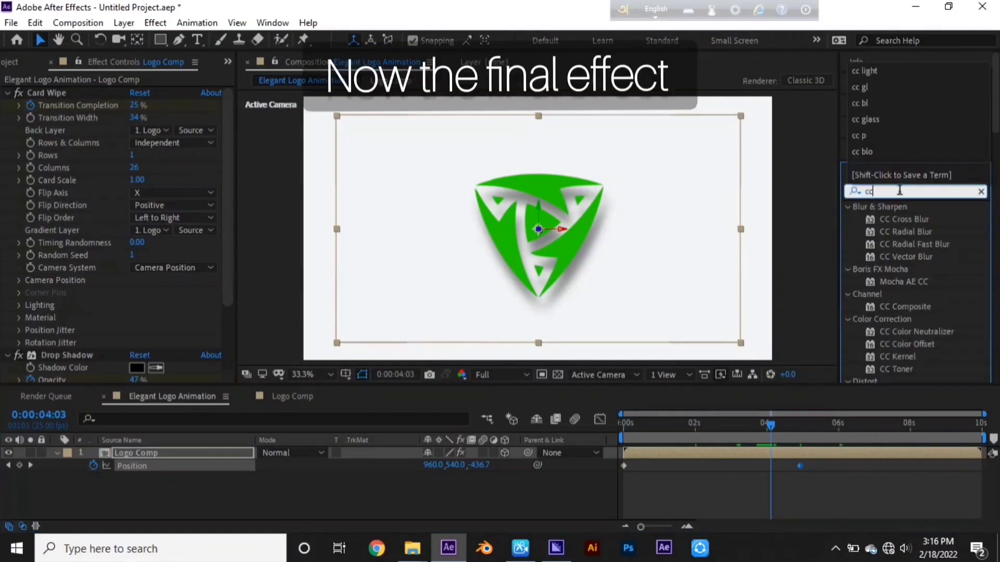
{"action": "type", "text": " ligh"}
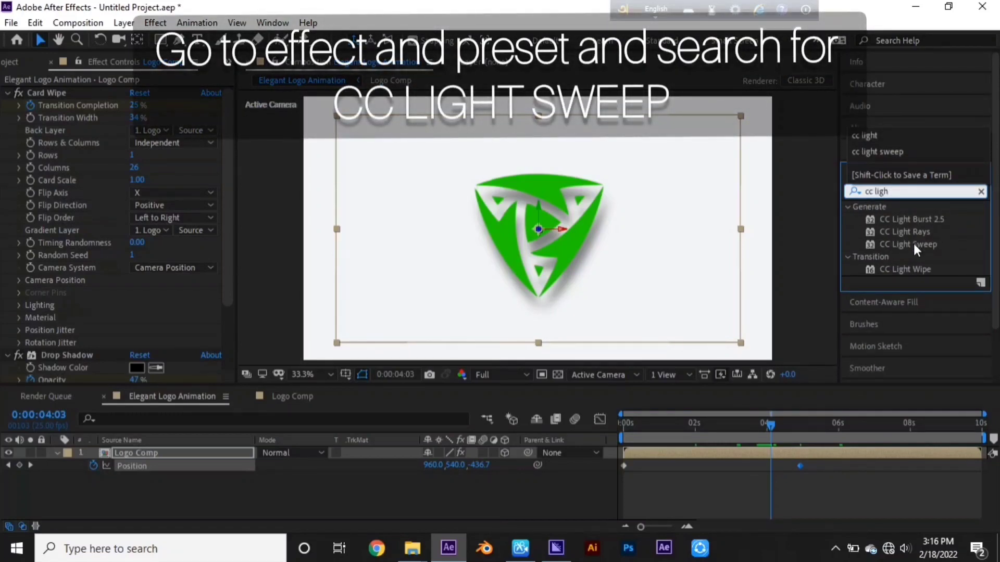
{"action": "left_click_drag", "start_coordinate": [913, 245], "coordinate": [824, 453]}
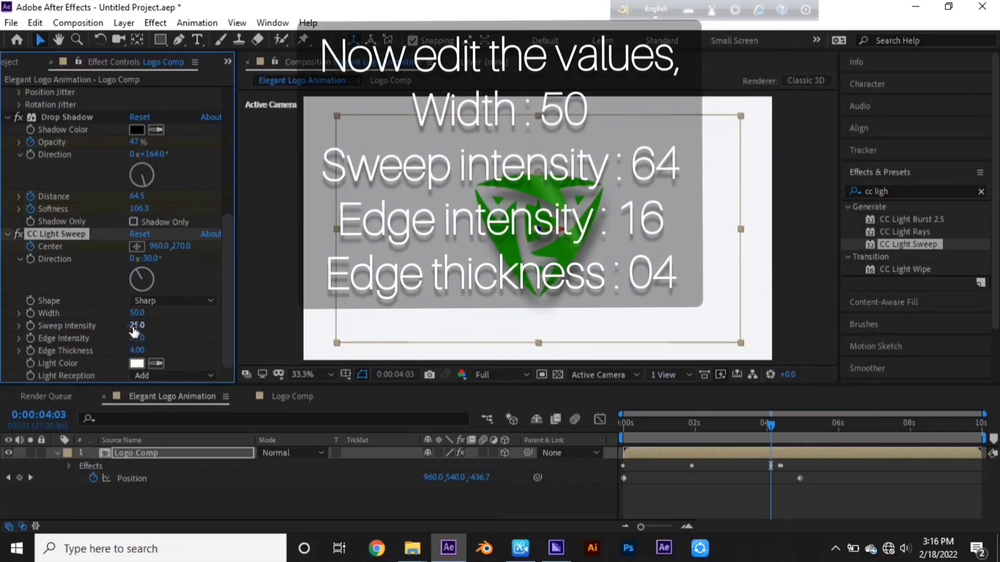
- Set CC Light Sweep's Sweep Intensity to 30 and Edge Intensity to 16
{"action": "mouse_move", "coordinate": [131, 325]}
{"action": "left_mouse_down"}
{"action": "mouse_move", "coordinate": [161, 326]}
{"action": "mouse_move", "coordinate": [137, 328]}
{"action": "left_mouse_up"}
{"action": "left_click_drag", "start_coordinate": [137, 338], "coordinate": [115, 341]}
- Try Cutout as CC Light Sweep's Light Reception and undo the change
{"action": "left_click", "coordinate": [151, 374]}
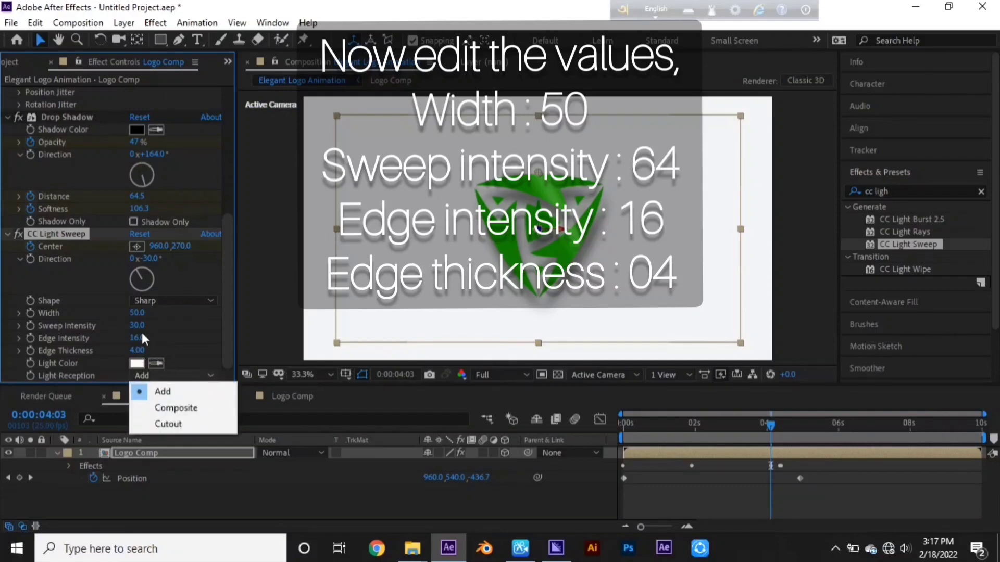
{"action": "left_click", "coordinate": [168, 425]}
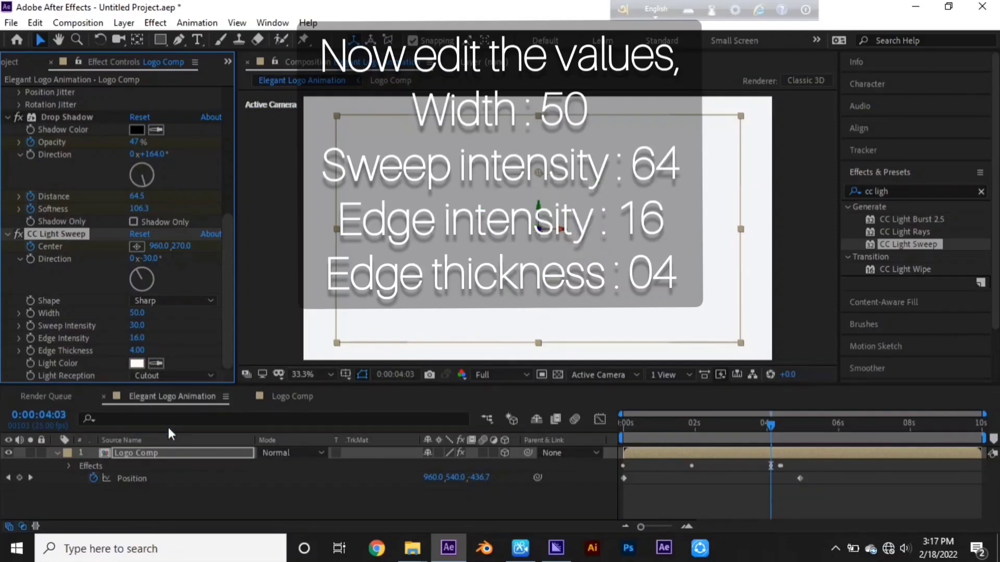
{"action": "key", "text": "ctrl+z"}
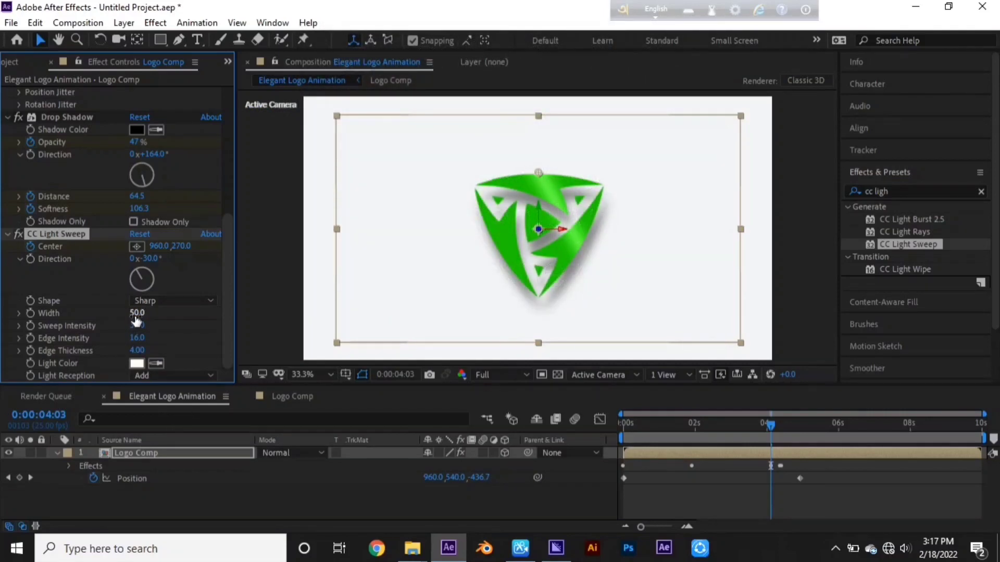
- Set CC Light Sweep's Sweep Intensity to 64 and its Light Color to light pink FA9A9A
{"action": "left_click_drag", "start_coordinate": [136, 325], "coordinate": [155, 326]}
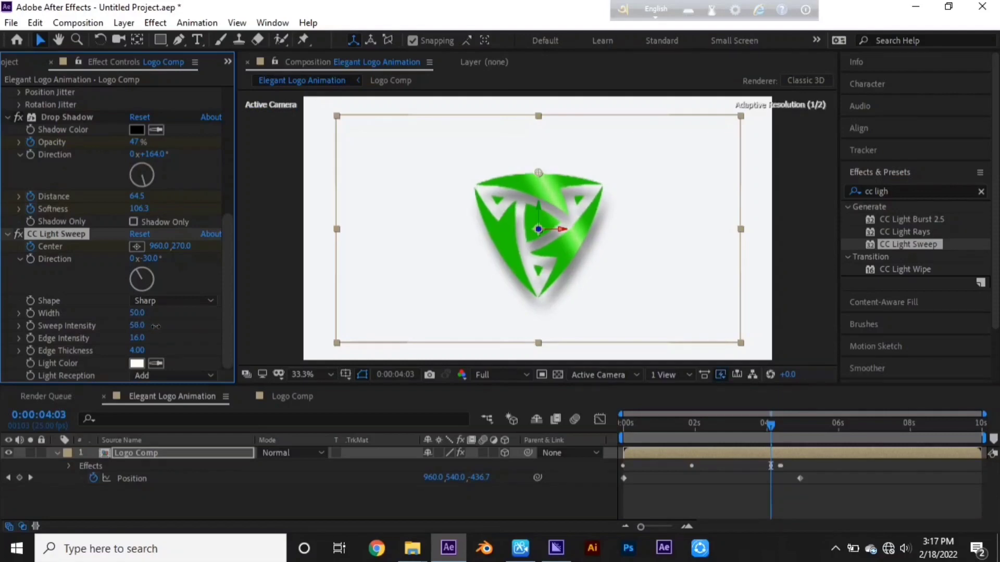
{"action": "left_click", "coordinate": [137, 363]}
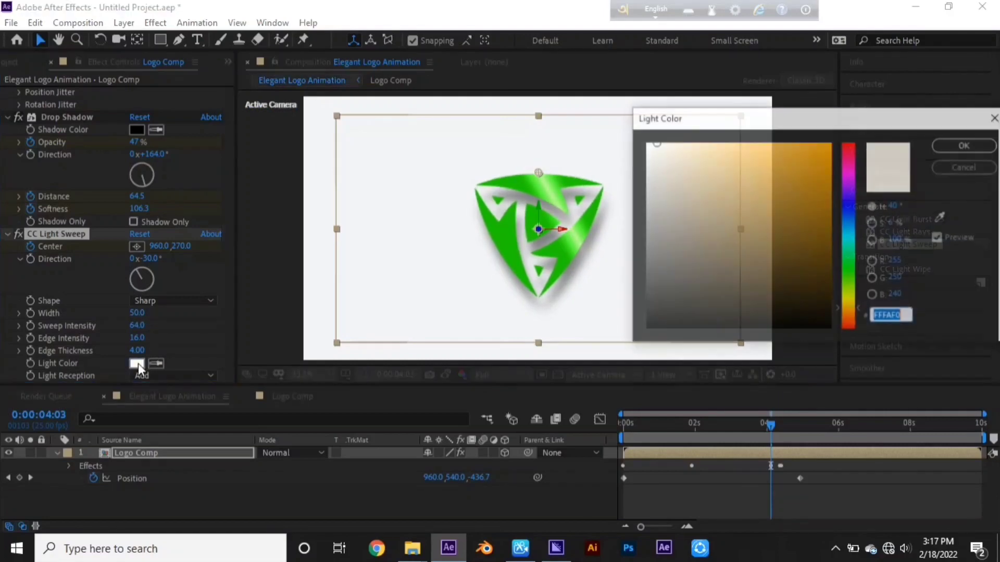
{"action": "left_click", "coordinate": [942, 217]}
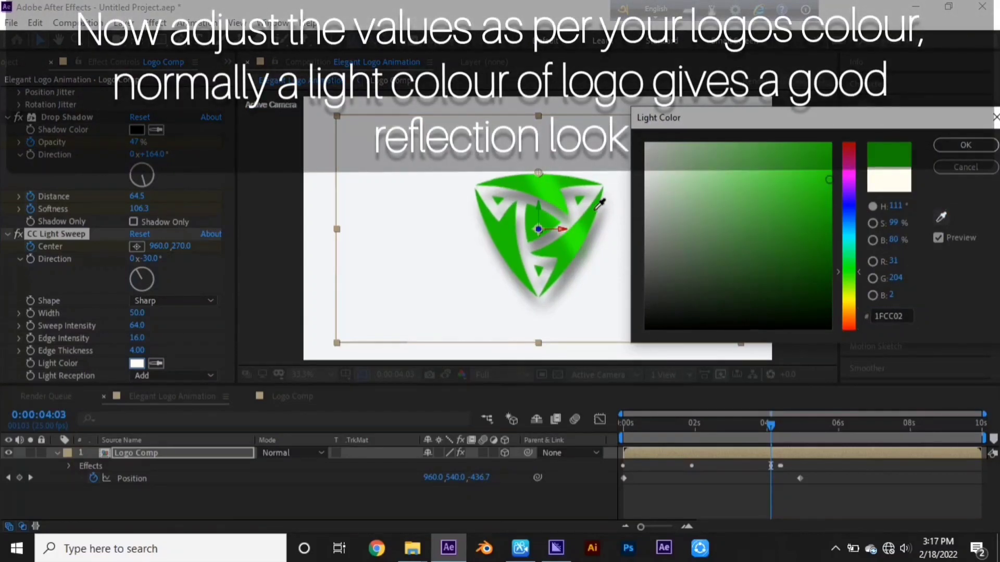
{"action": "left_click", "coordinate": [716, 147]}
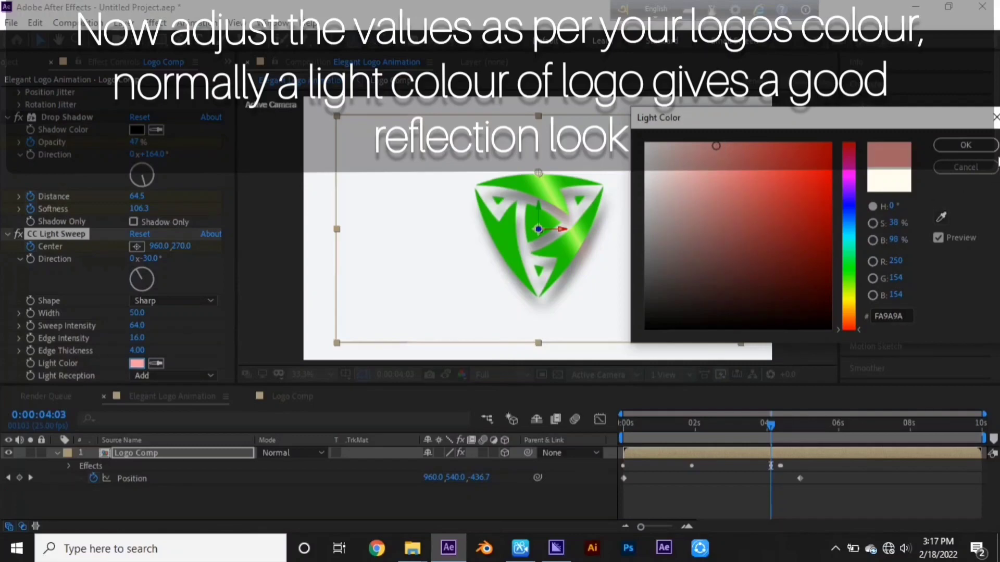
{"action": "left_click", "coordinate": [967, 146]}
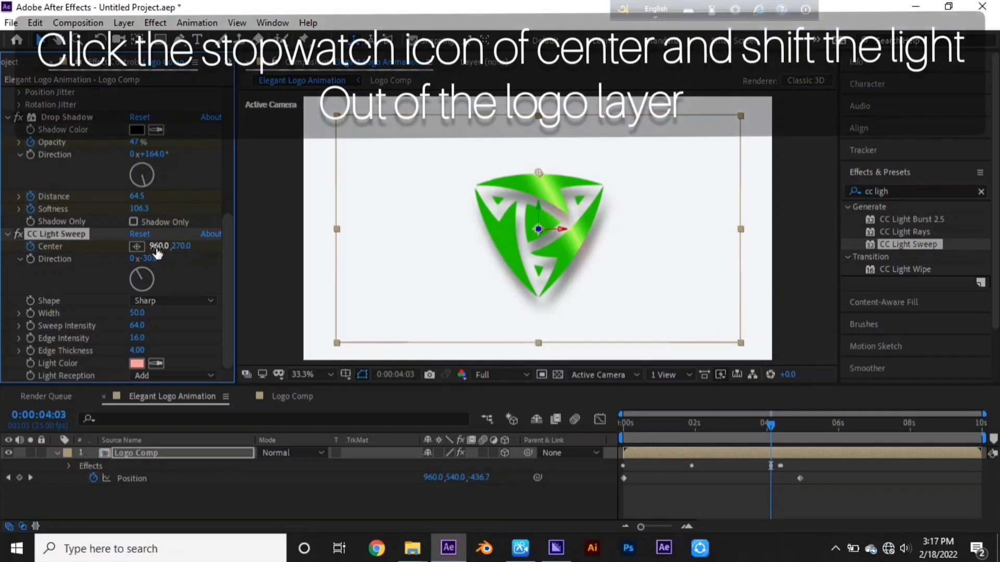
- Keyframe CC Light Sweep's Center at 456, 270 at 0:00:04:03 and at 1509, 270 at 0:00:04:23
{"action": "left_click_drag", "start_coordinate": [109, 241], "coordinate": [3, 268]}
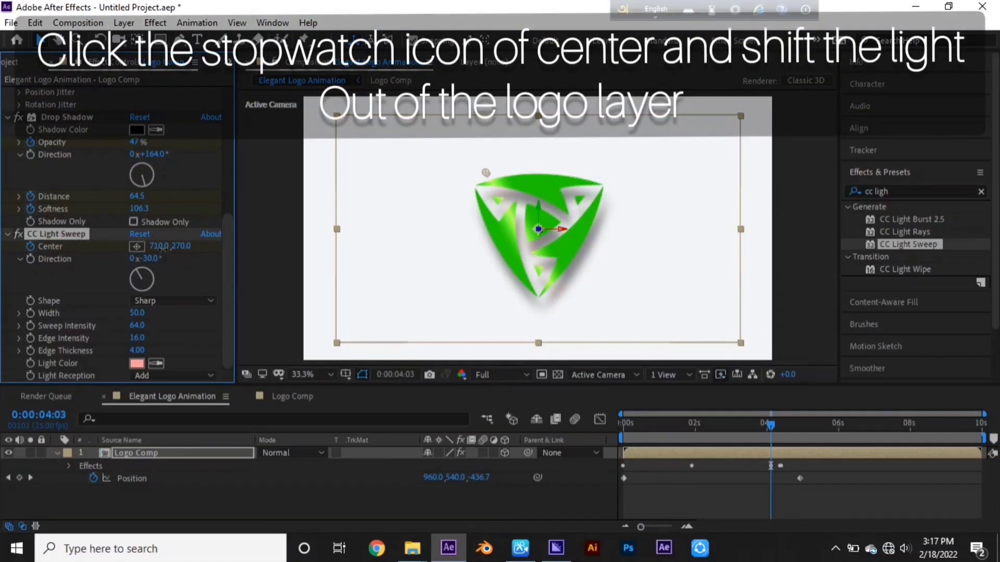
{"action": "left_click_drag", "start_coordinate": [163, 248], "coordinate": [15, 277]}
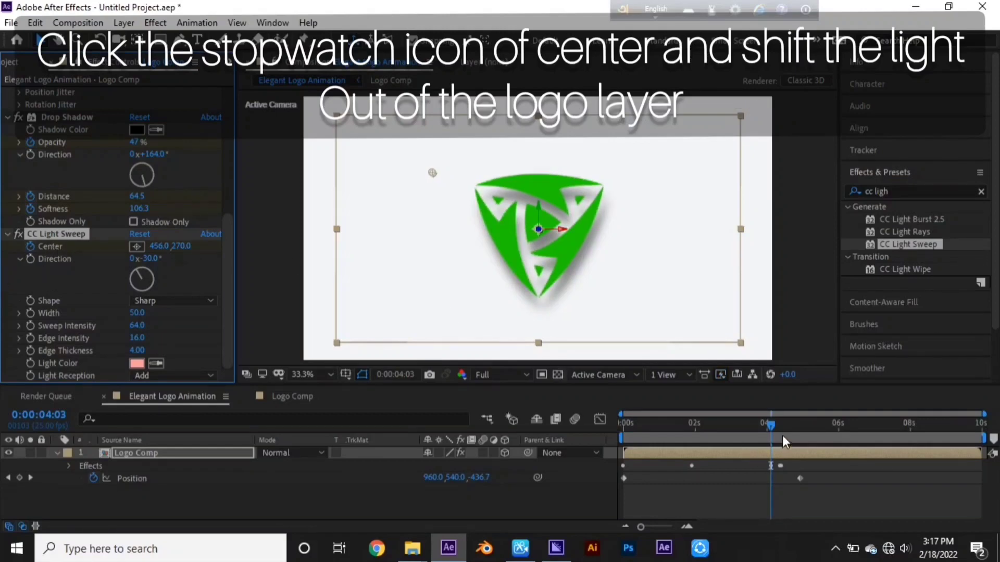
{"action": "left_click_drag", "start_coordinate": [772, 426], "coordinate": [799, 429]}
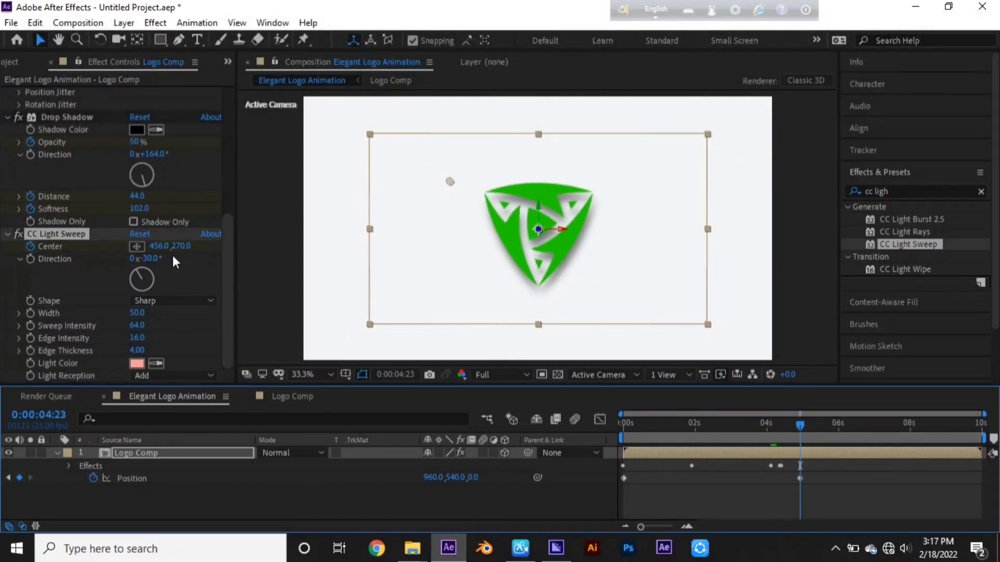
{"action": "left_click_drag", "start_coordinate": [155, 247], "coordinate": [828, 233]}
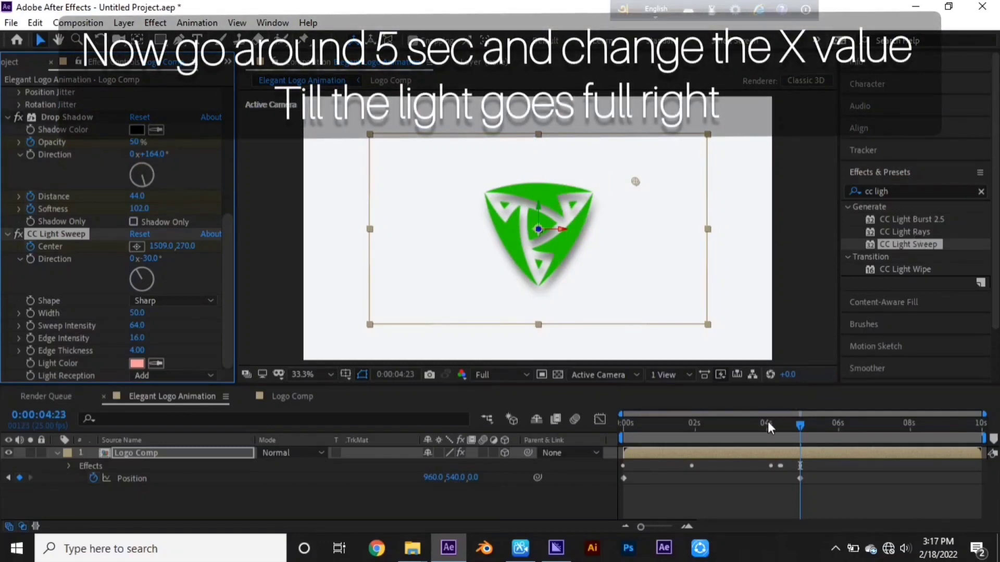
- Preview the logo animation from 0 seconds to check the light sweep
{"action": "left_click", "coordinate": [623, 426]}
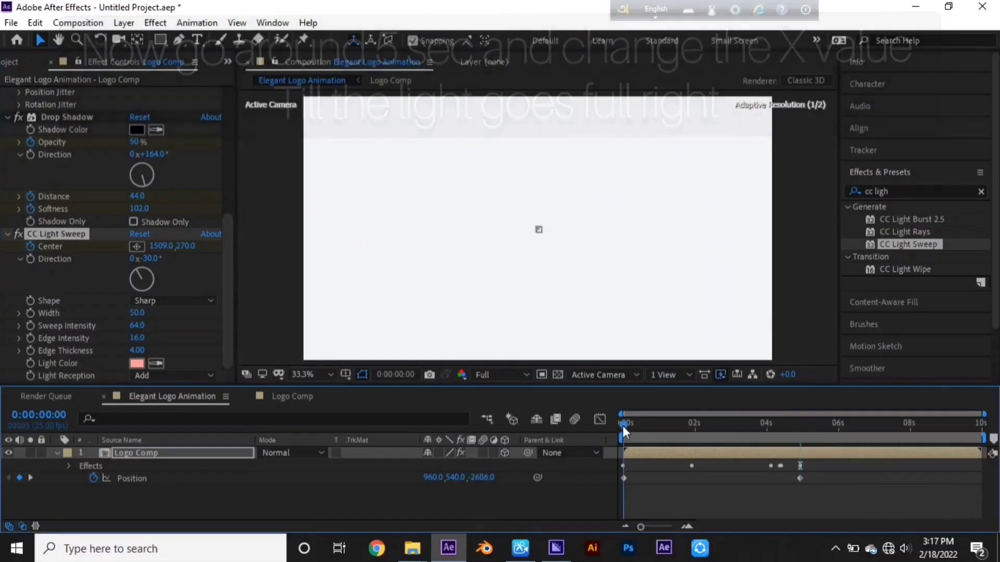
{"action": "key", "text": "space"}
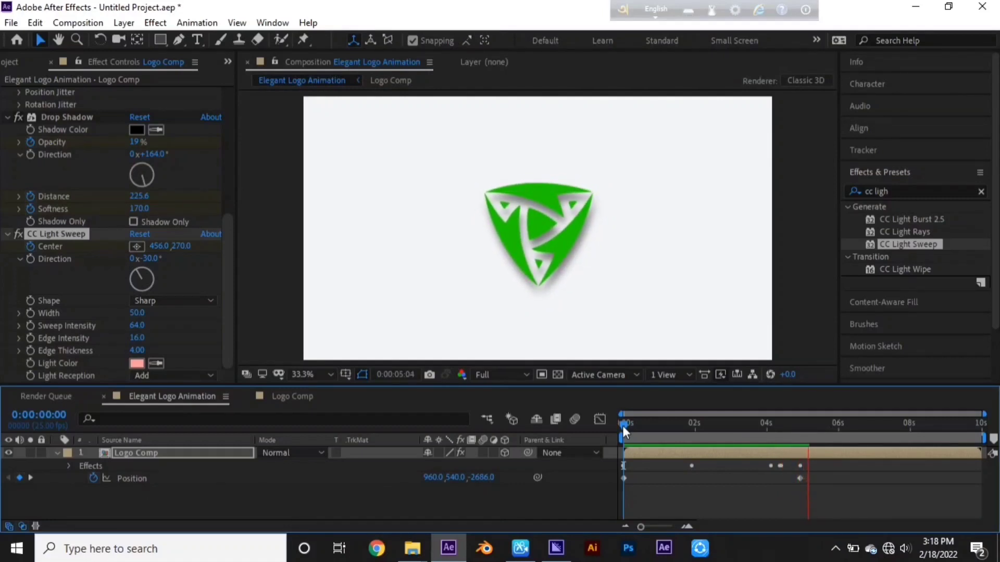
{"action": "key", "text": "space"}
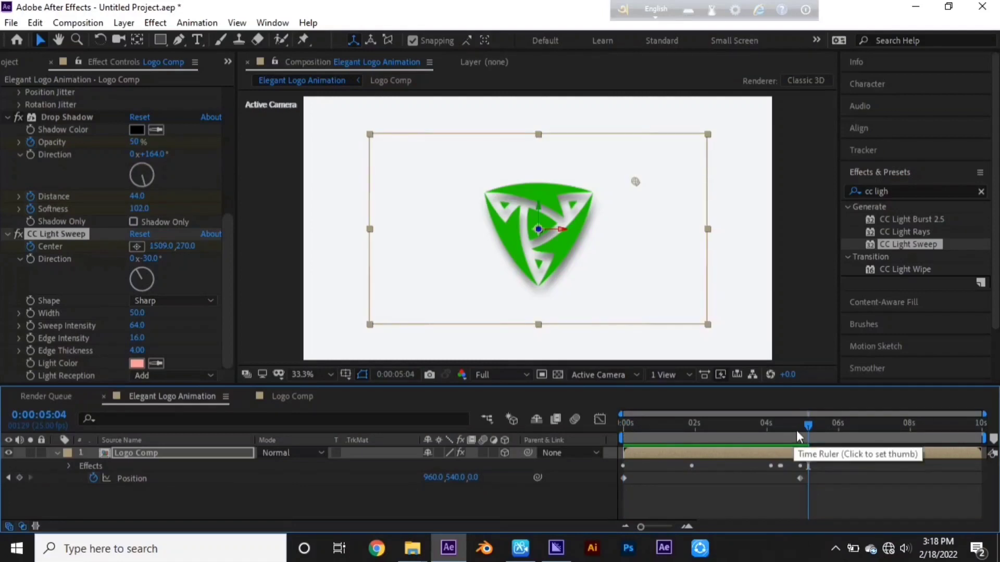
- At 0:00:04:23, add a wide paragraph text box centred below the logo for the slogan and set its text color to black
{"action": "left_click_drag", "start_coordinate": [811, 424], "coordinate": [803, 423]}
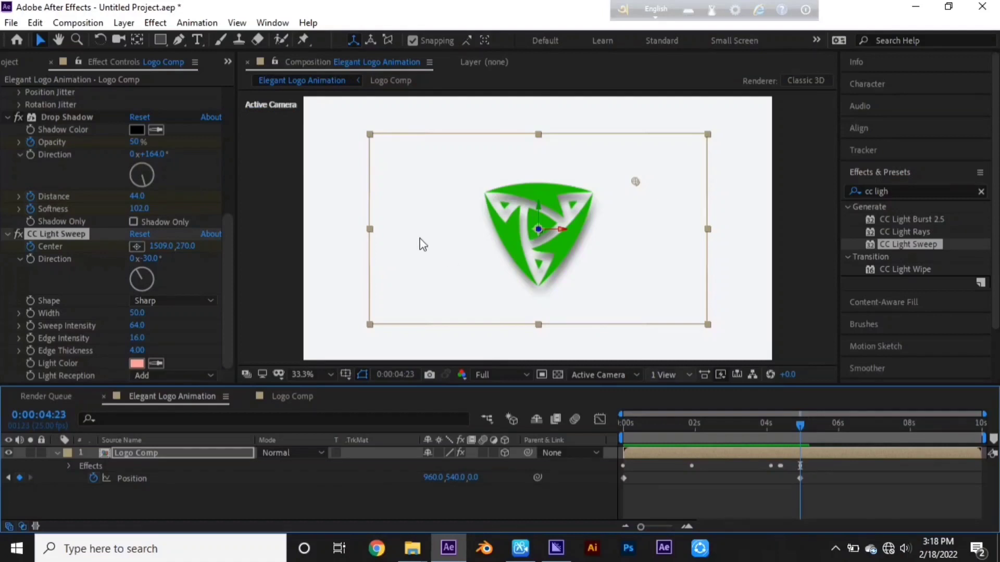
{"action": "left_click", "coordinate": [198, 40]}
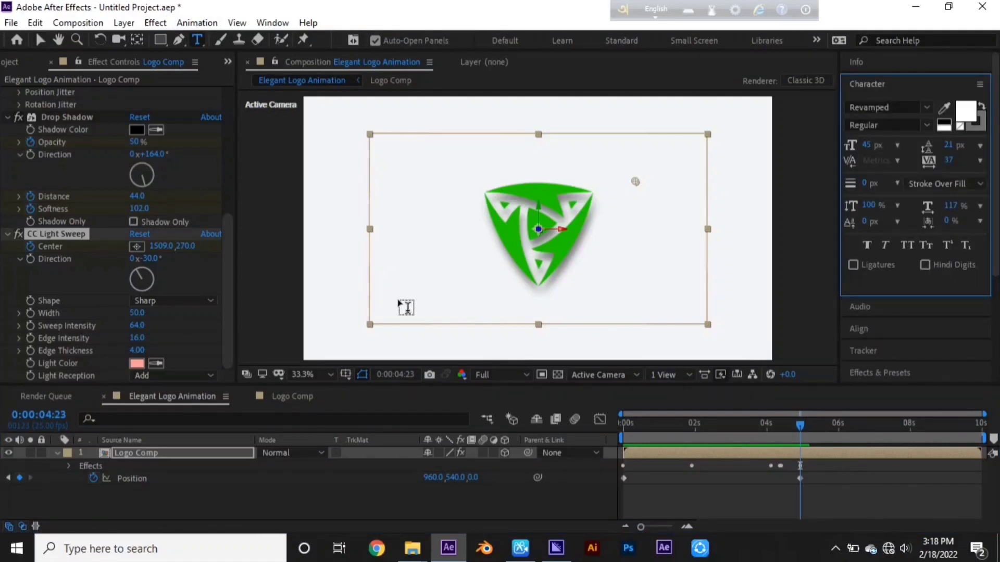
{"action": "left_click_drag", "start_coordinate": [394, 309], "coordinate": [680, 339]}
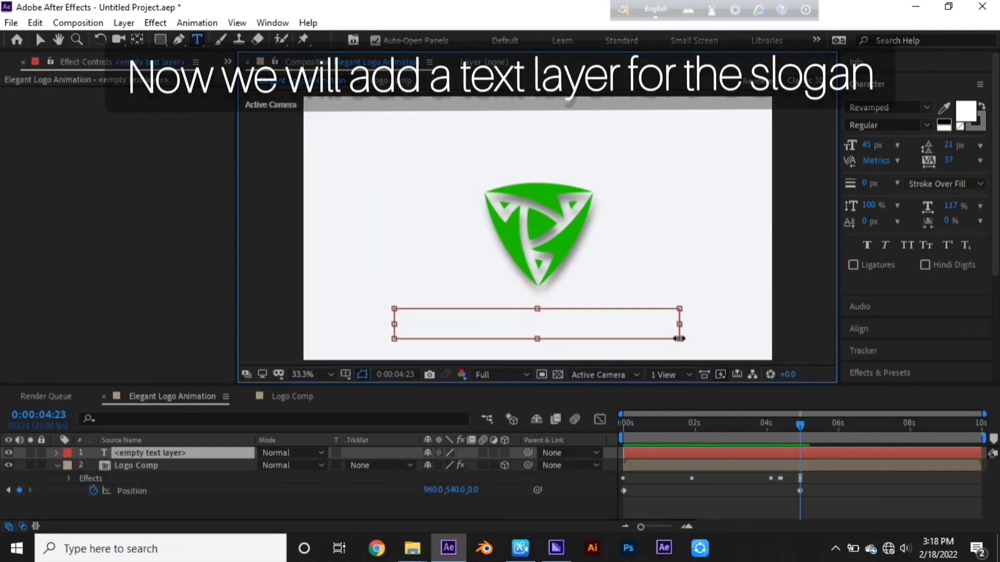
{"action": "type", "text": "e"}
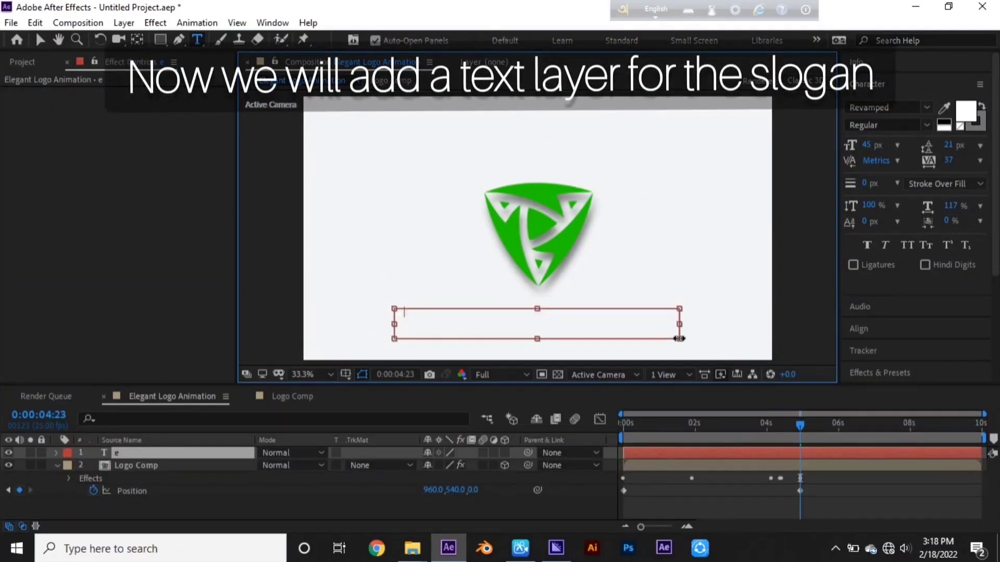
{"action": "type", "text": "legant shin"}
{"action": "key", "text": "ctrl+a"}
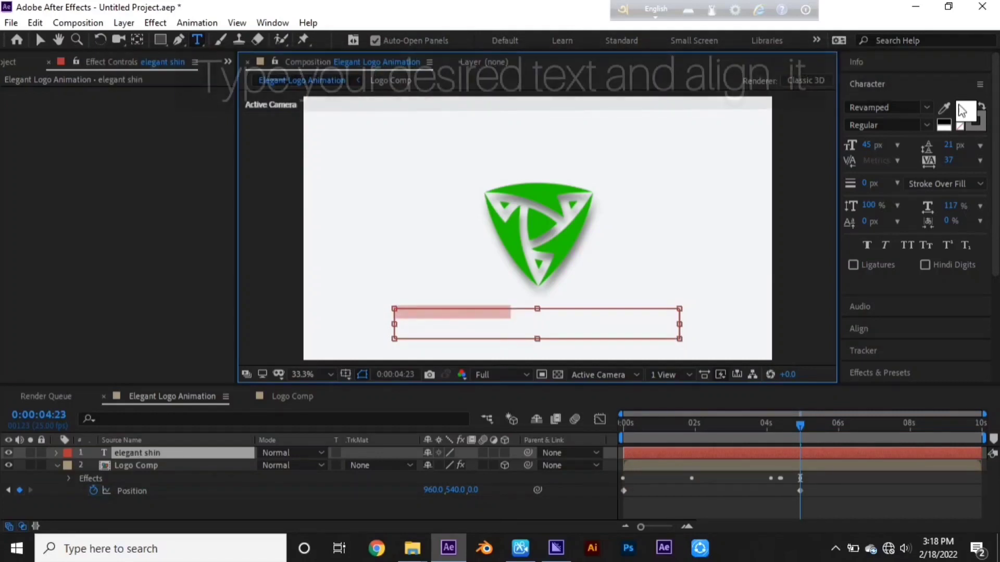
{"action": "left_click", "coordinate": [950, 109]}
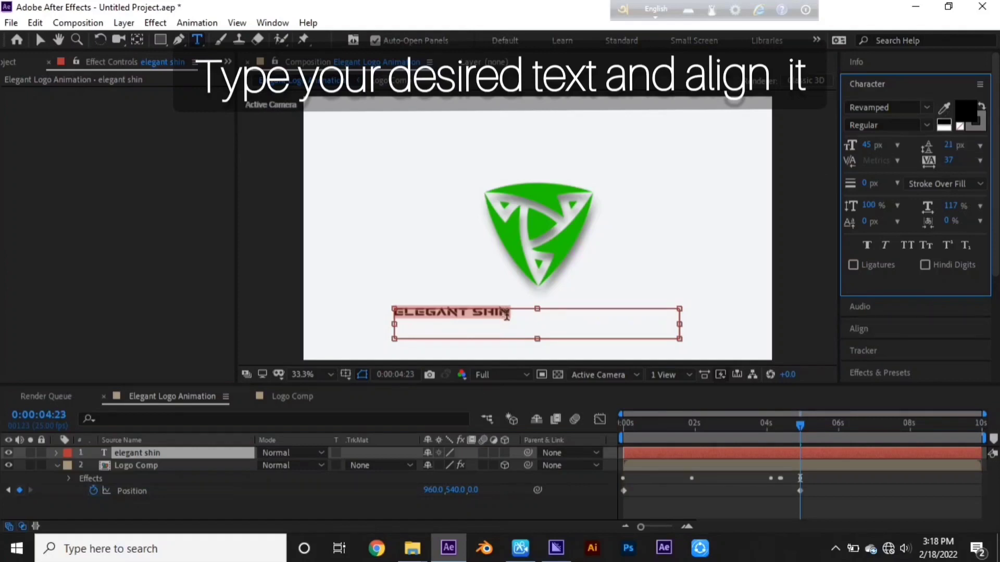
- Set the slogan text to "elegant shine logo animation" and center the layer horizontally in the composition
{"action": "left_click", "coordinate": [511, 315]}
{"action": "key", "text": "ctrl+a"}
{"action": "type", "text": "elegant shine logo a"}
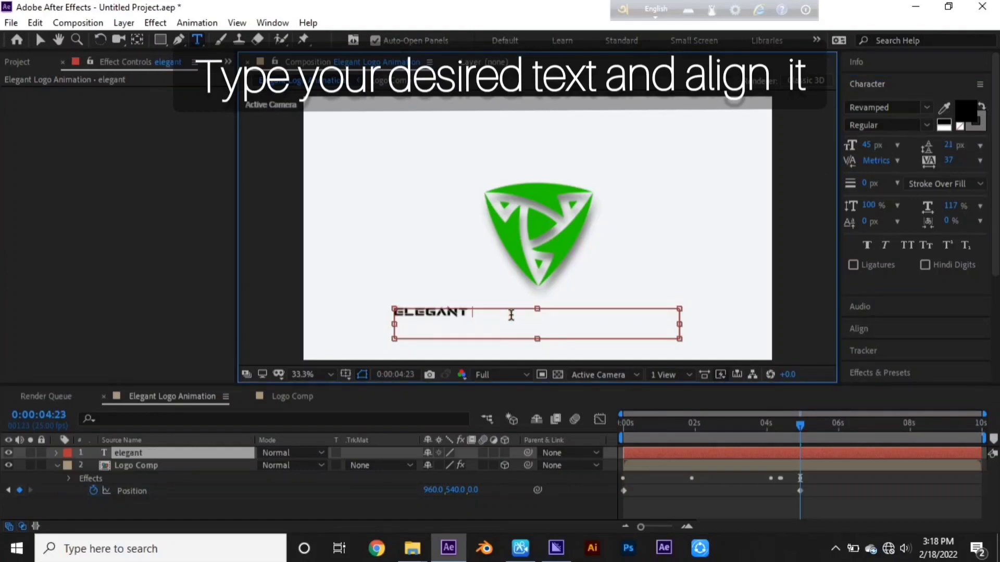
{"action": "type", "text": "nimation"}
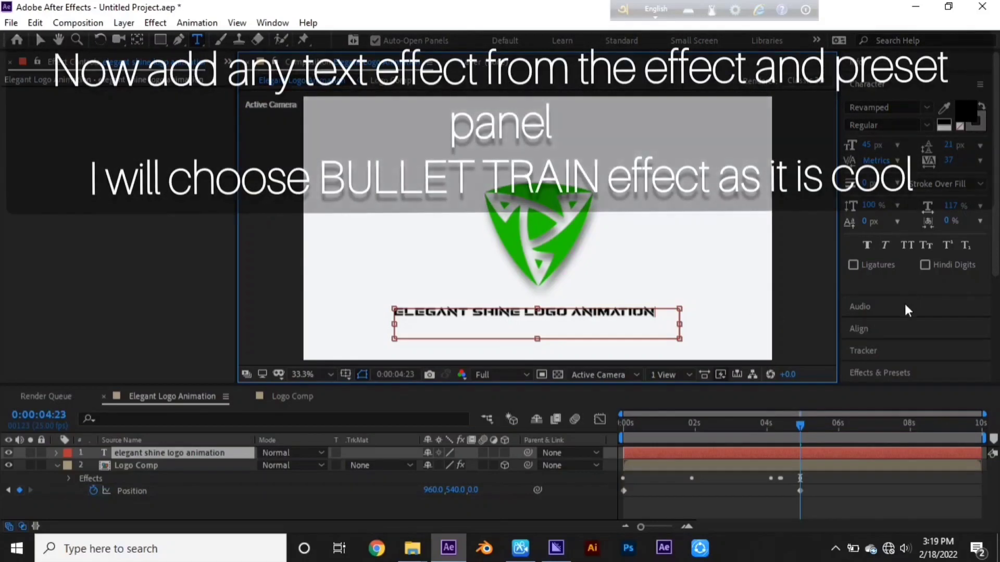
{"action": "left_click", "coordinate": [892, 336]}
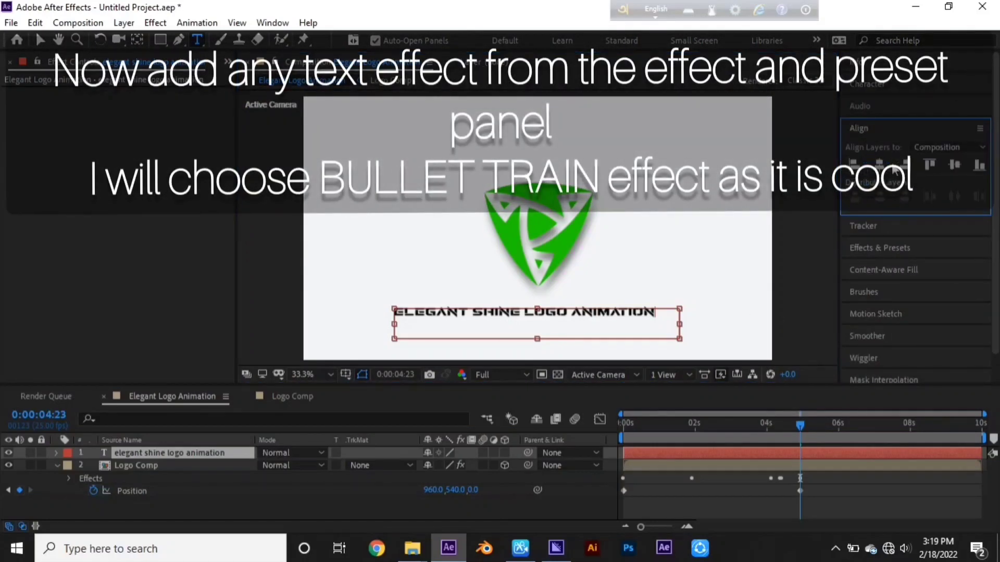
{"action": "left_click", "coordinate": [879, 164]}
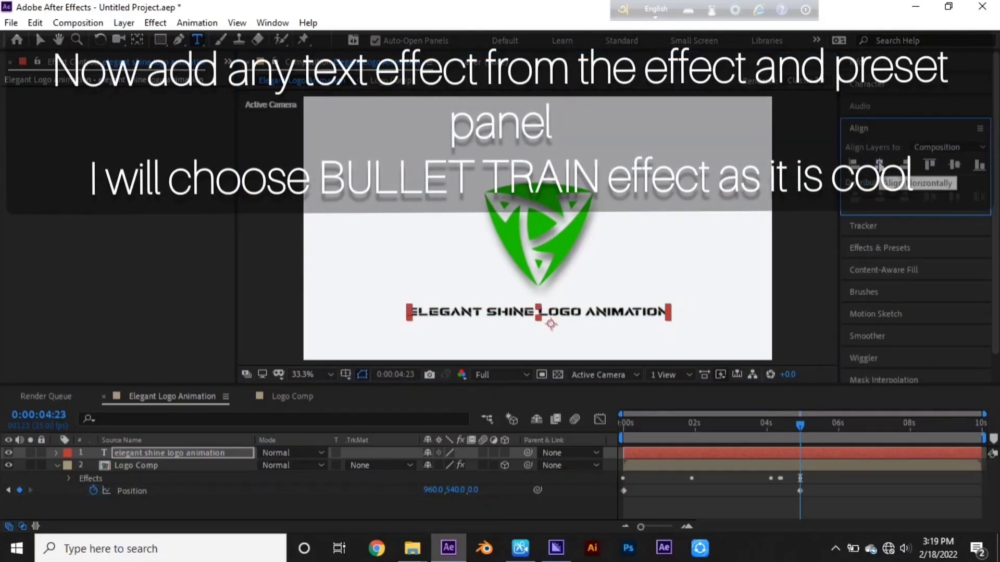
- Find the Bullet Train text preset and apply it to the slogan layer at 0:00:04:23
{"action": "left_click", "coordinate": [802, 424]}
{"action": "left_click_drag", "start_coordinate": [802, 424], "coordinate": [799, 426]}
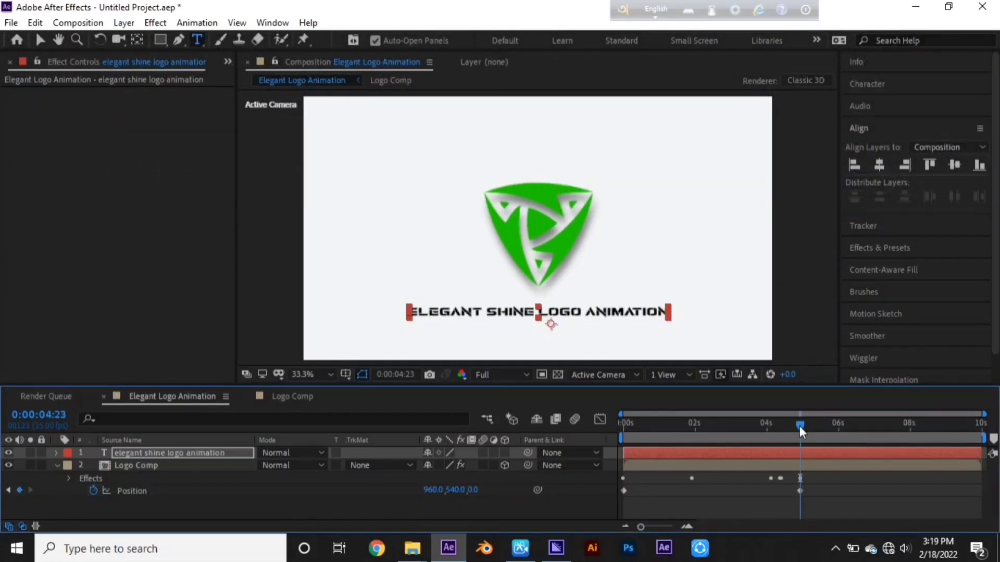
{"action": "left_click", "coordinate": [904, 247]}
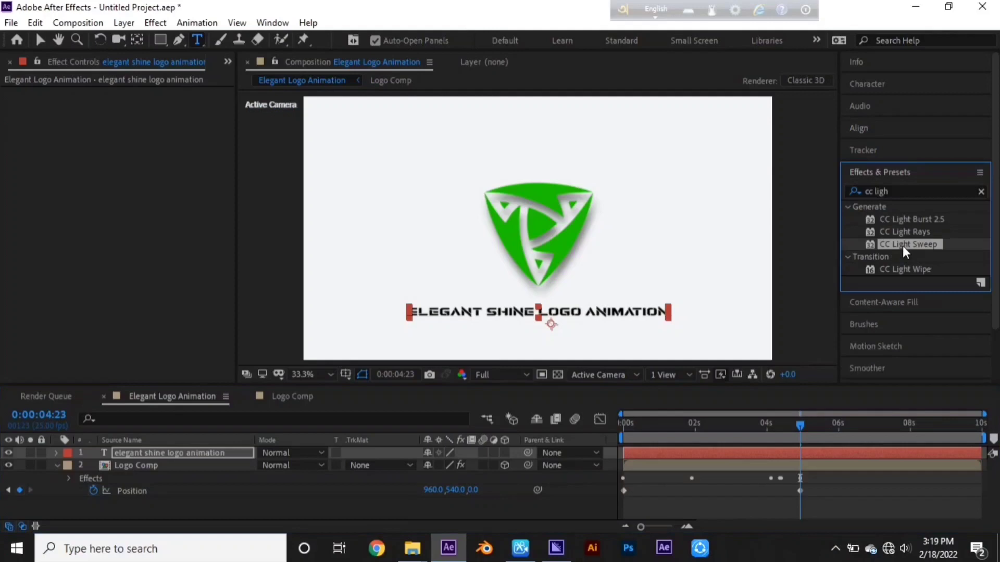
{"action": "left_click", "coordinate": [914, 190]}
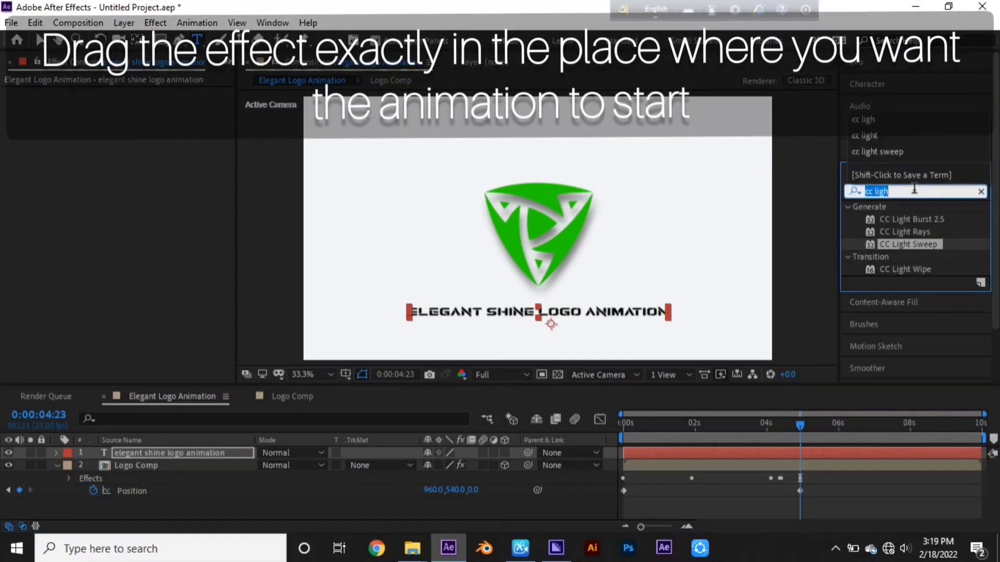
{"action": "type", "text": "bull"}
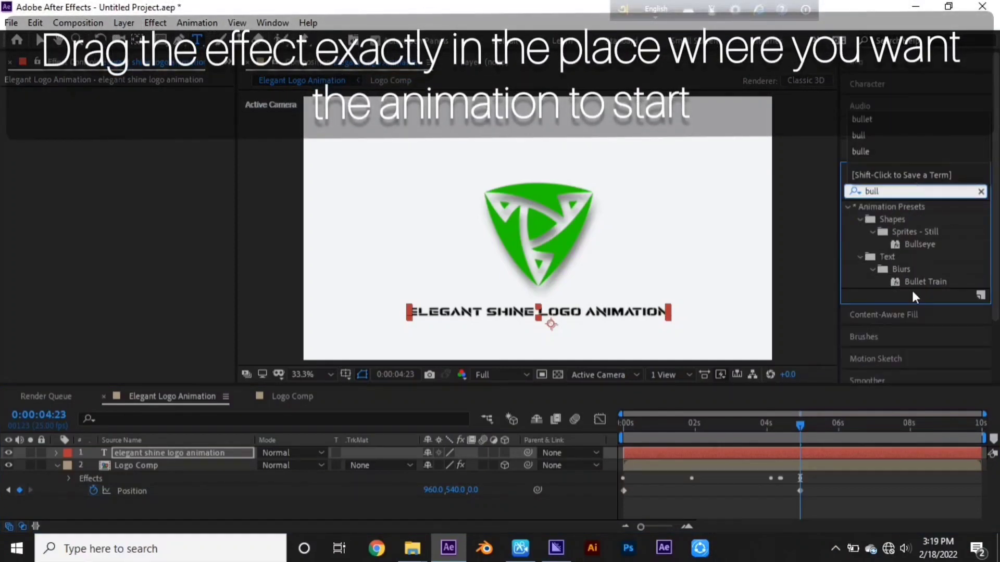
{"action": "left_click_drag", "start_coordinate": [918, 282], "coordinate": [820, 453]}
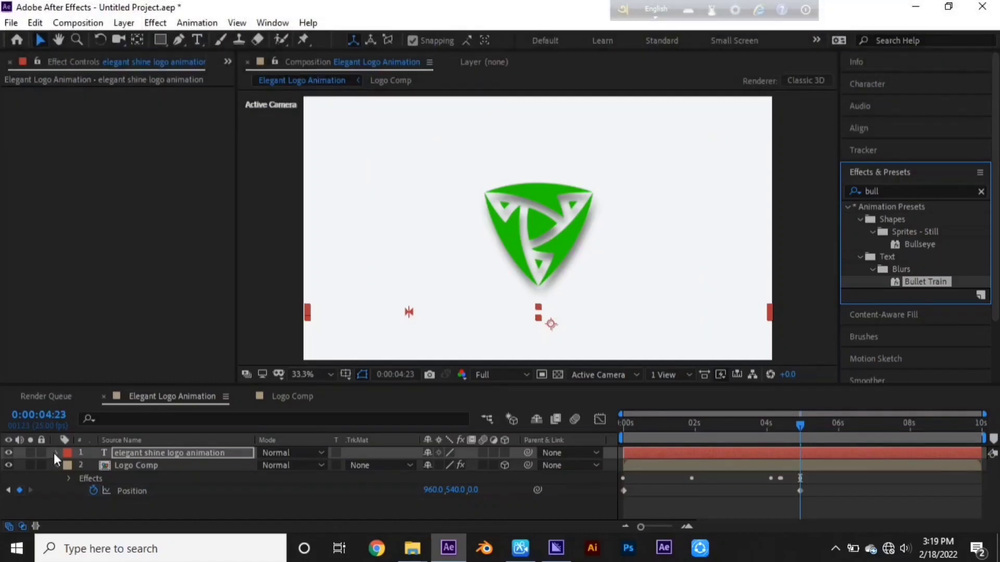
- Reveal the Offset keyframes of the slogan's Bullet Train Animator range selector and preview the text animation
{"action": "left_click", "coordinate": [55, 453]}
{"action": "left_click", "coordinate": [91, 468]}
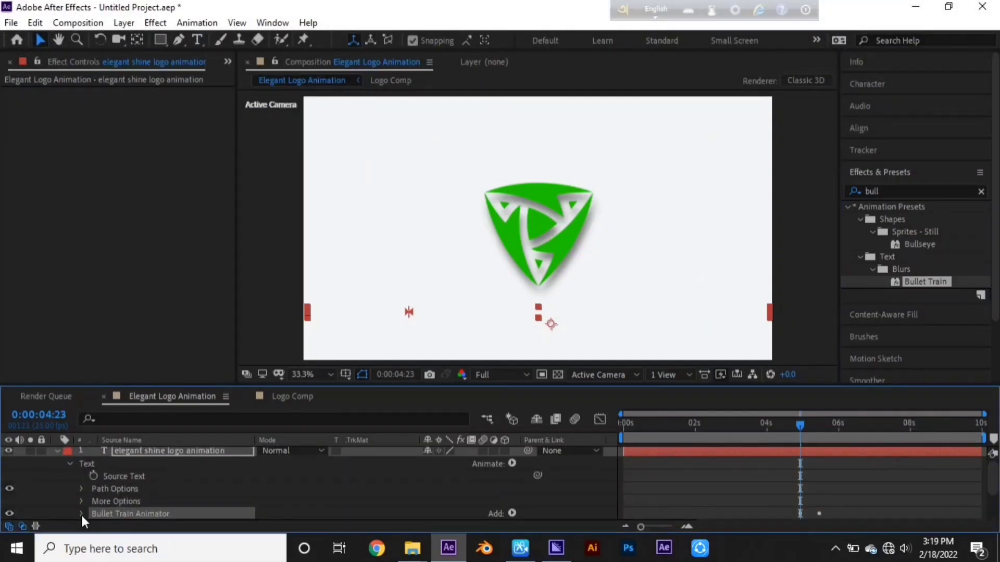
{"action": "left_click", "coordinate": [81, 514]}
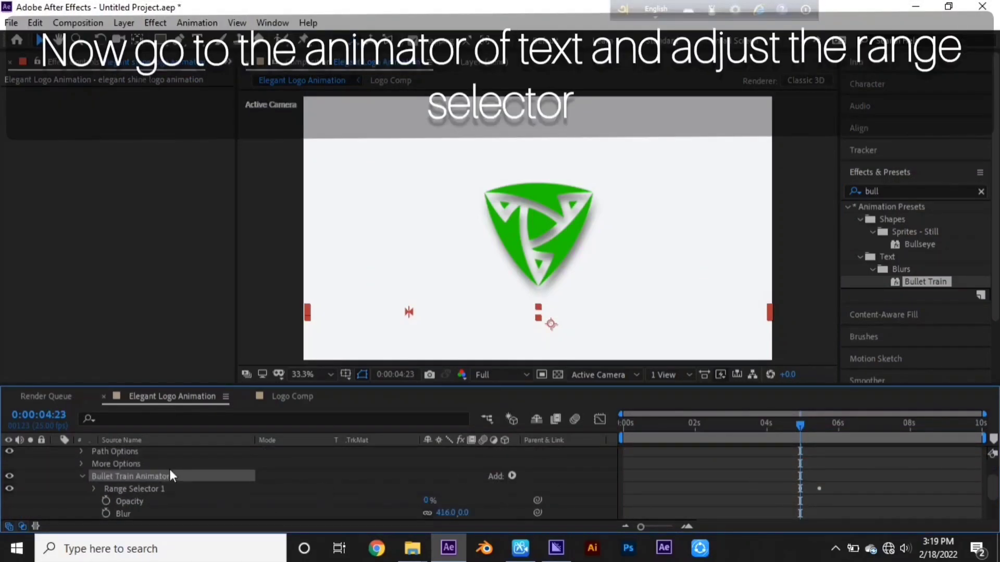
{"action": "left_click", "coordinate": [94, 490]}
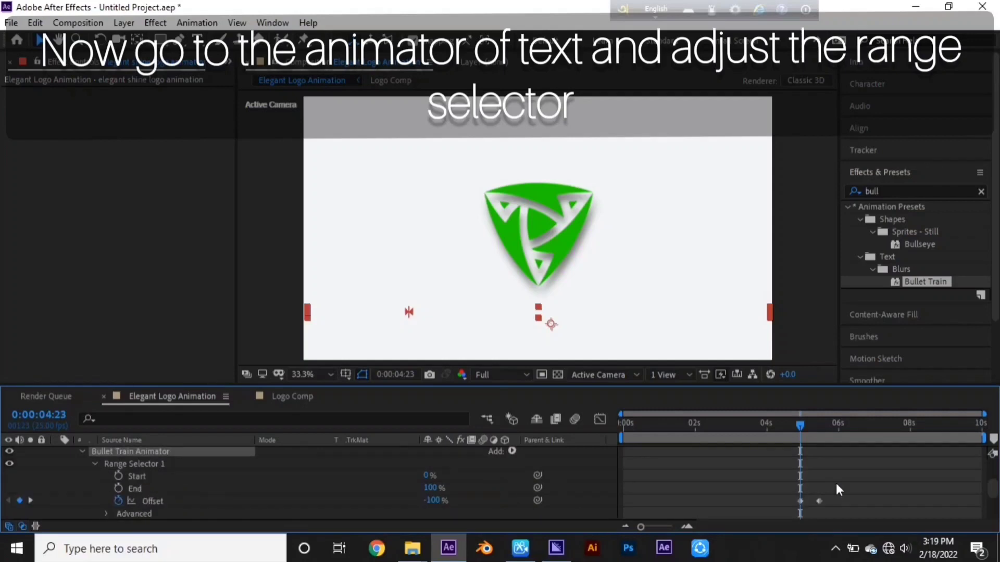
{"action": "key", "text": "space"}
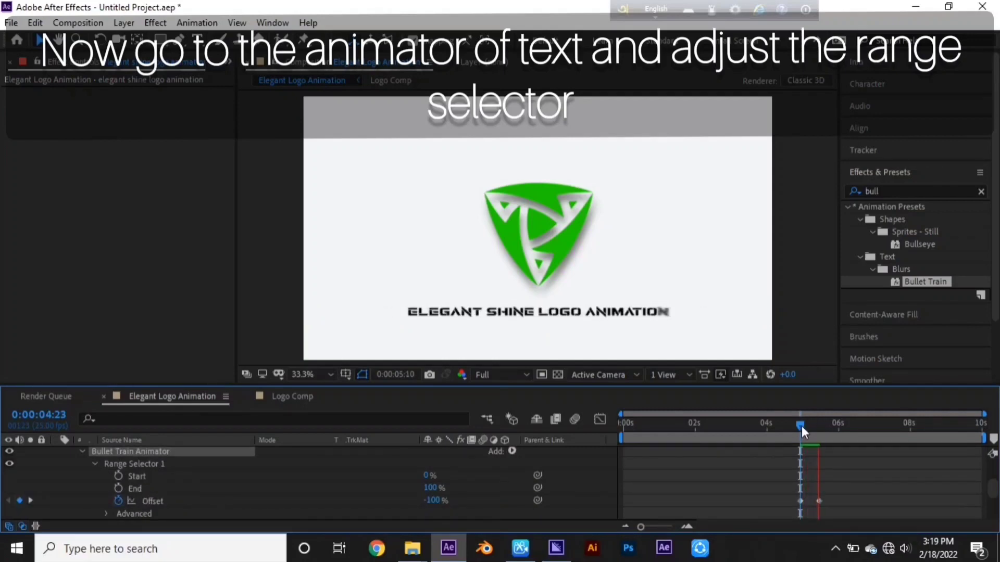
{"action": "key", "text": "space"}
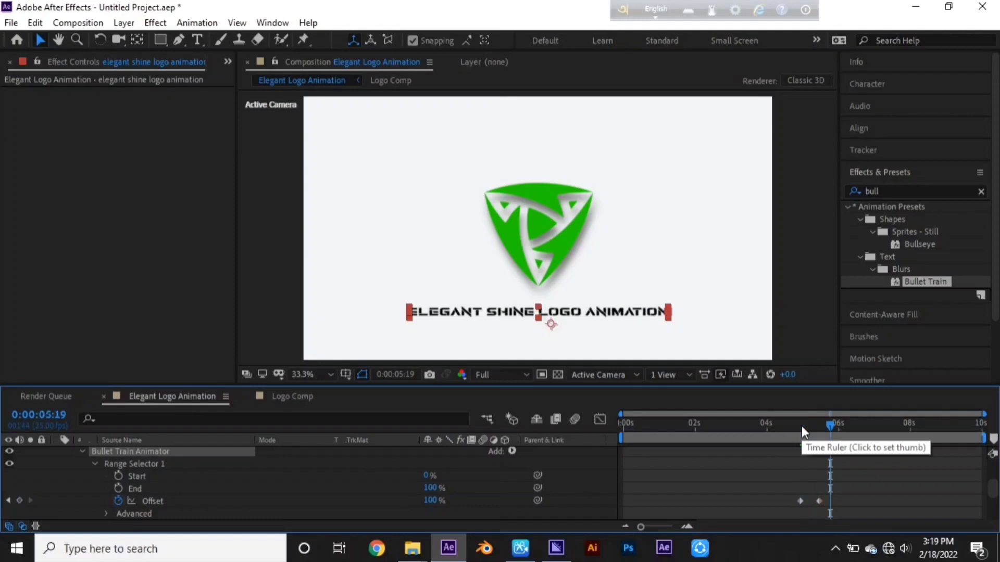
- Move the slogan's second Offset keyframe to 0:00:06:08 and preview the animation from the text reveal and from the start
{"action": "left_click", "coordinate": [822, 500]}
{"action": "left_click_drag", "start_coordinate": [825, 499], "coordinate": [852, 498]}
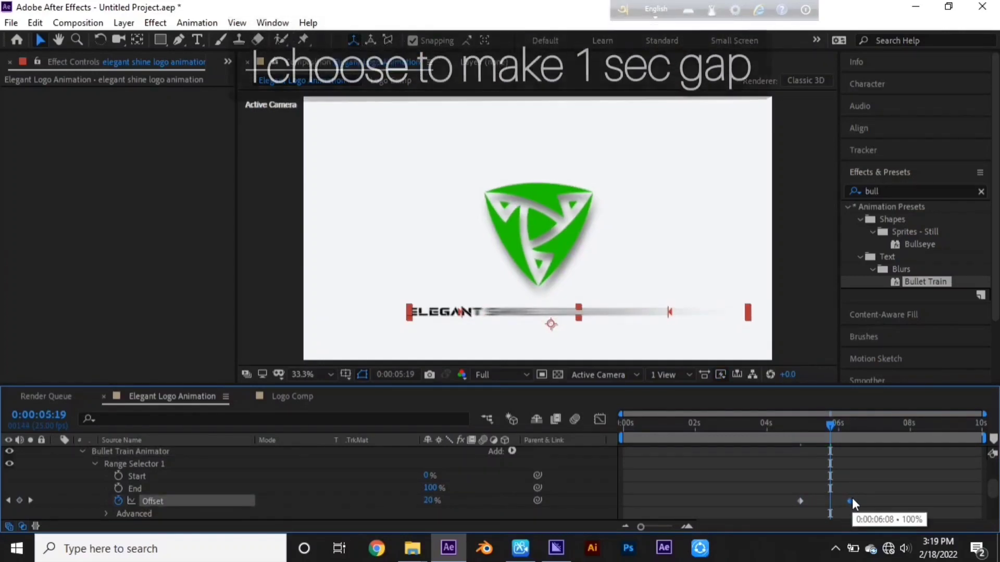
{"action": "left_click", "coordinate": [800, 423]}
{"action": "key", "text": "space"}
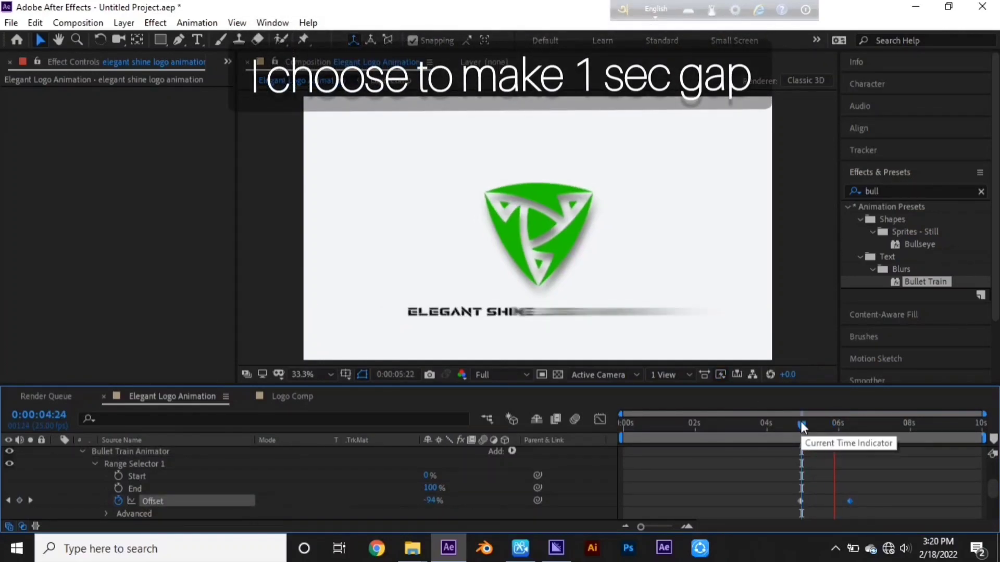
{"action": "left_click", "coordinate": [627, 425]}
{"action": "left_click", "coordinate": [621, 428]}
{"action": "key", "text": "space"}
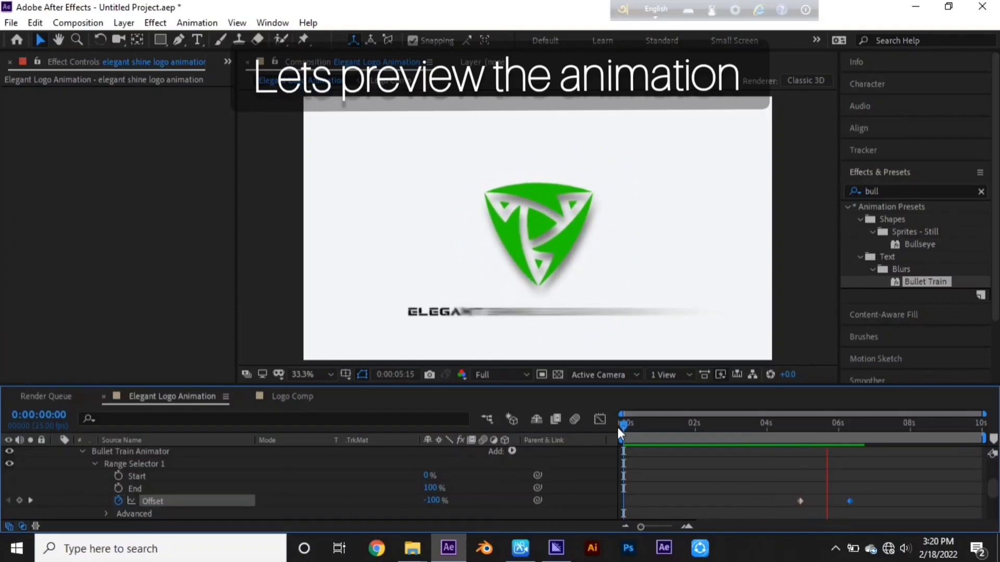
{"action": "key", "text": "space"}
- Shift both slogan Offset keyframes earlier so the reveal starts just after 0:00:04:03, and preview the new timing
{"action": "left_click_drag", "start_coordinate": [837, 426], "coordinate": [773, 428]}
{"action": "mouse_move", "coordinate": [792, 494]}
{"action": "left_mouse_down"}
{"action": "mouse_move", "coordinate": [858, 509]}
{"action": "mouse_move", "coordinate": [774, 501]}
{"action": "left_mouse_up"}
{"action": "key", "text": "space"}
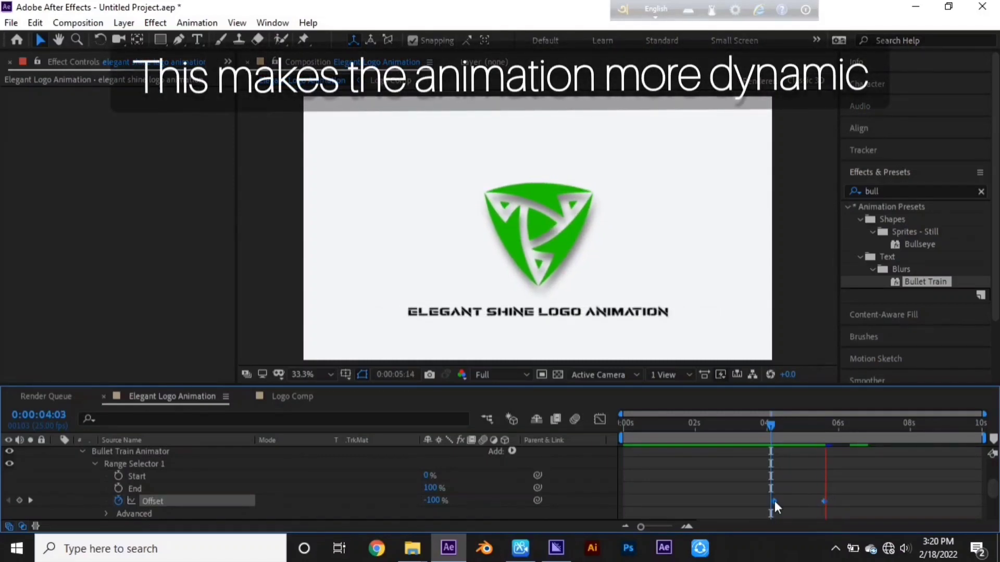
- Preview the animation from the start and end the work area at about 0:00:05:15
{"action": "left_click", "coordinate": [625, 421]}
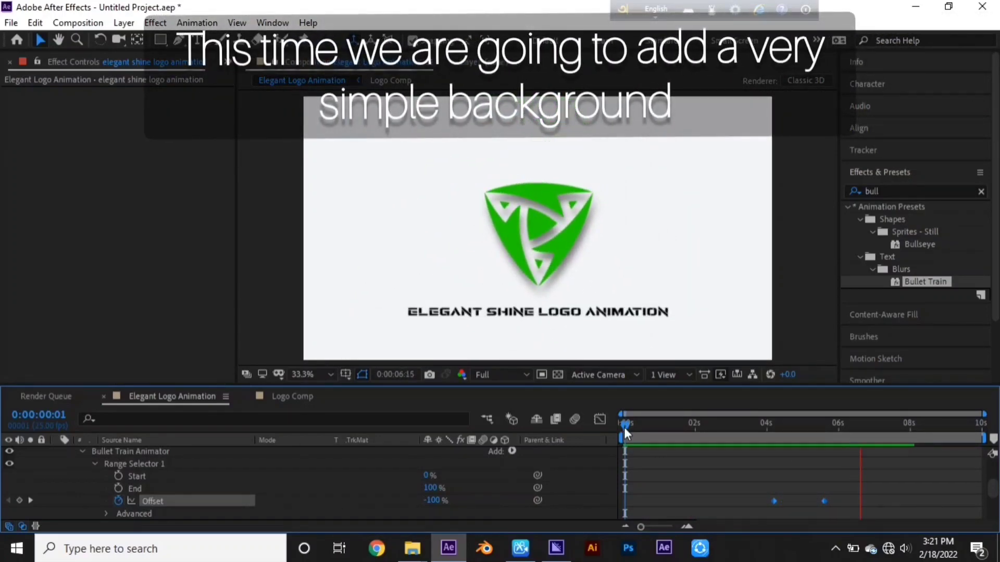
{"action": "key", "text": "space"}
{"action": "left_click_drag", "start_coordinate": [834, 428], "coordinate": [825, 431]}
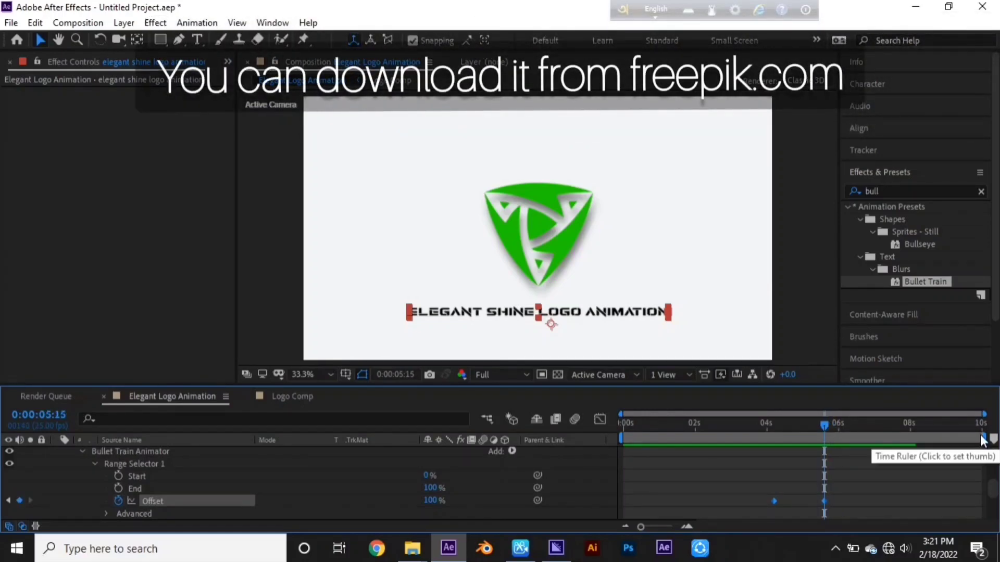
{"action": "left_click_drag", "start_coordinate": [983, 439], "coordinate": [830, 442]}
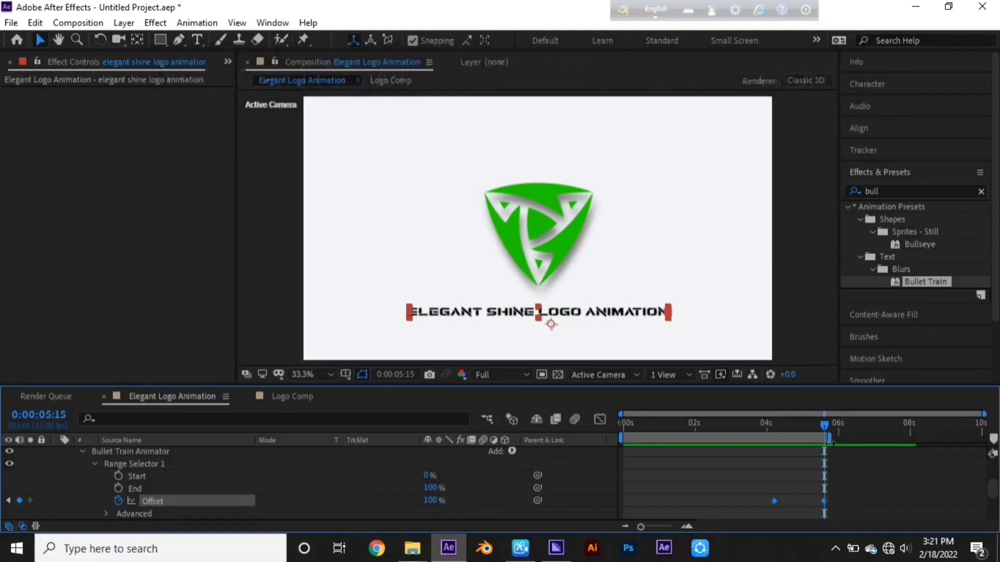
- Import the background images 2813111 and pexels-adrien-olichon-2387532 from the texture folder
{"action": "left_click", "coordinate": [11, 22]}
{"action": "mouse_move", "coordinate": [198, 202]}
{"action": "left_click", "coordinate": [245, 205]}
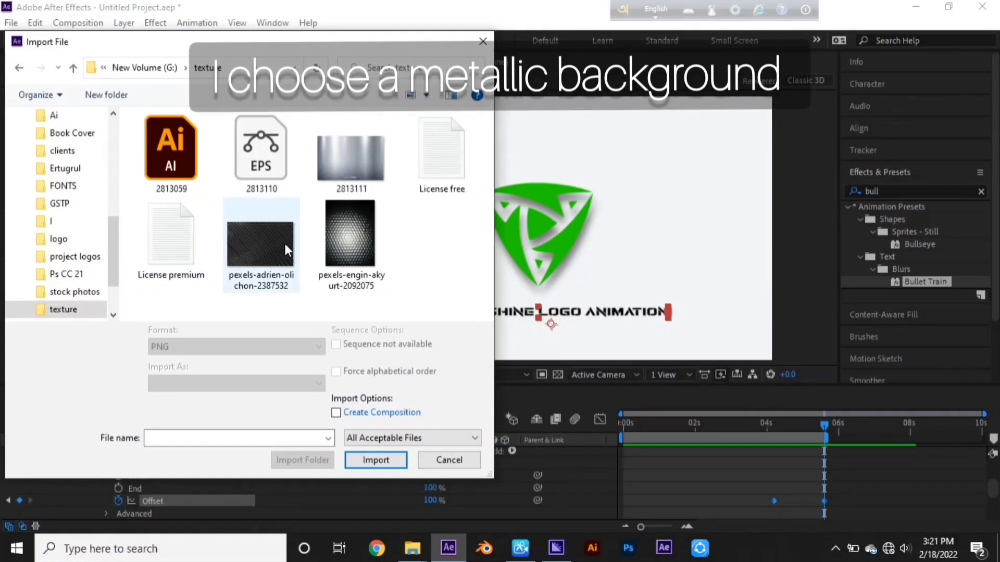
{"action": "left_click", "coordinate": [261, 245]}
{"action": "left_click", "coordinate": [351, 156], "text": "ctrl"}
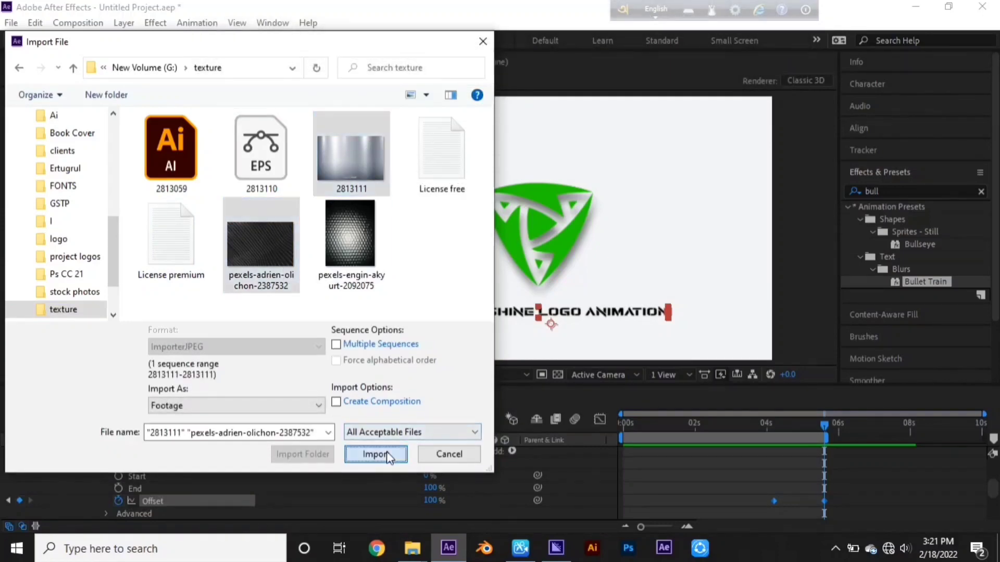
{"action": "left_click", "coordinate": [388, 457]}
- Place both imported images beneath the Logo Comp layer and hide the pexels-adrien-olichon-2387532.jpg layer
{"action": "left_click", "coordinate": [75, 458]}
{"action": "left_click", "coordinate": [56, 453]}
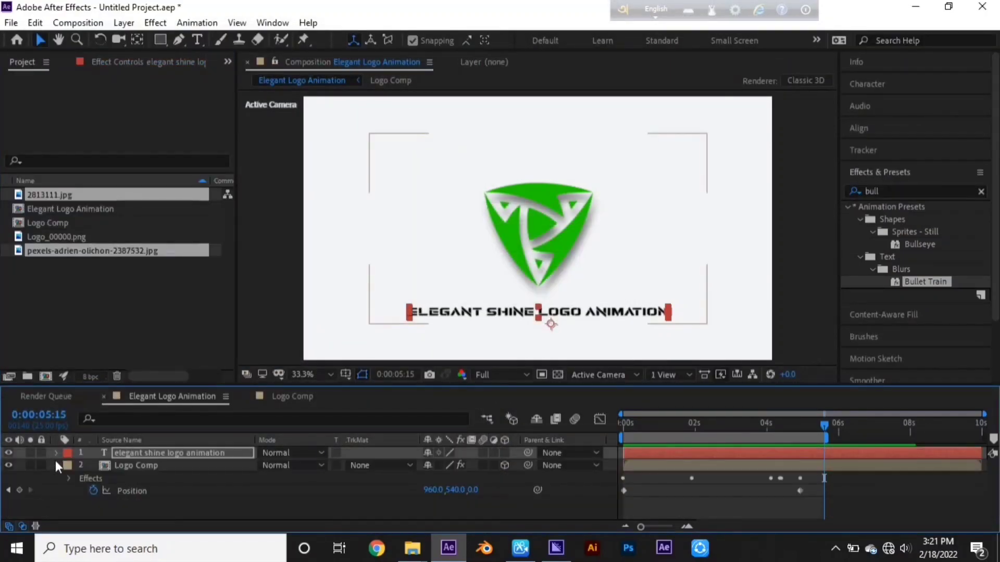
{"action": "left_click_drag", "start_coordinate": [72, 198], "coordinate": [70, 482]}
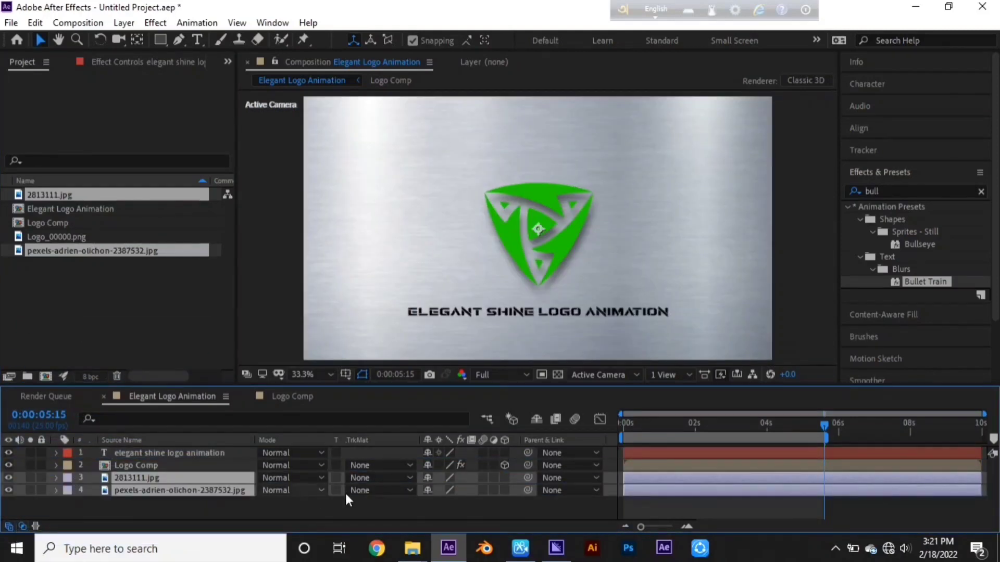
{"action": "left_click", "coordinate": [8, 478]}
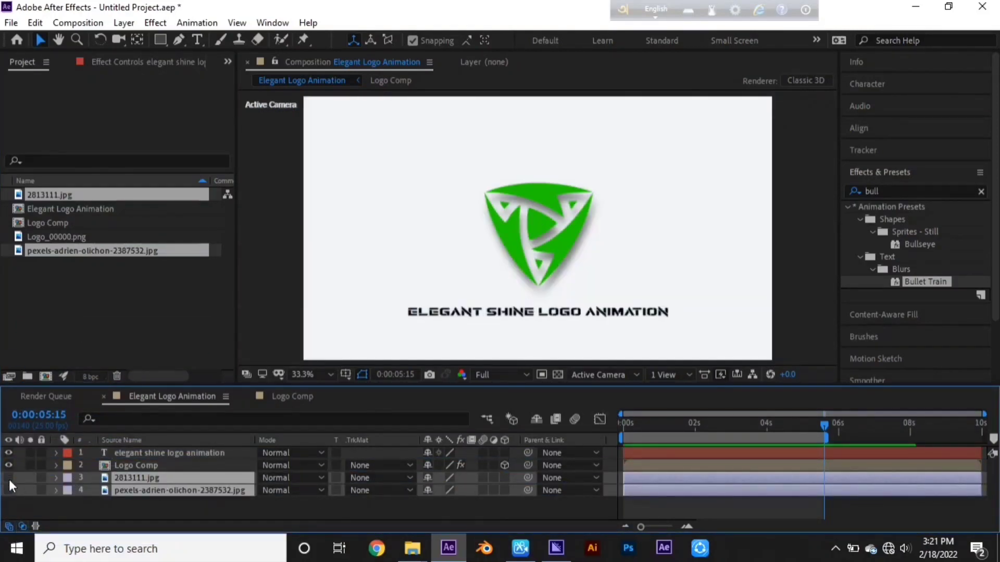
{"action": "left_click", "coordinate": [8, 478]}
{"action": "left_click", "coordinate": [9, 490]}
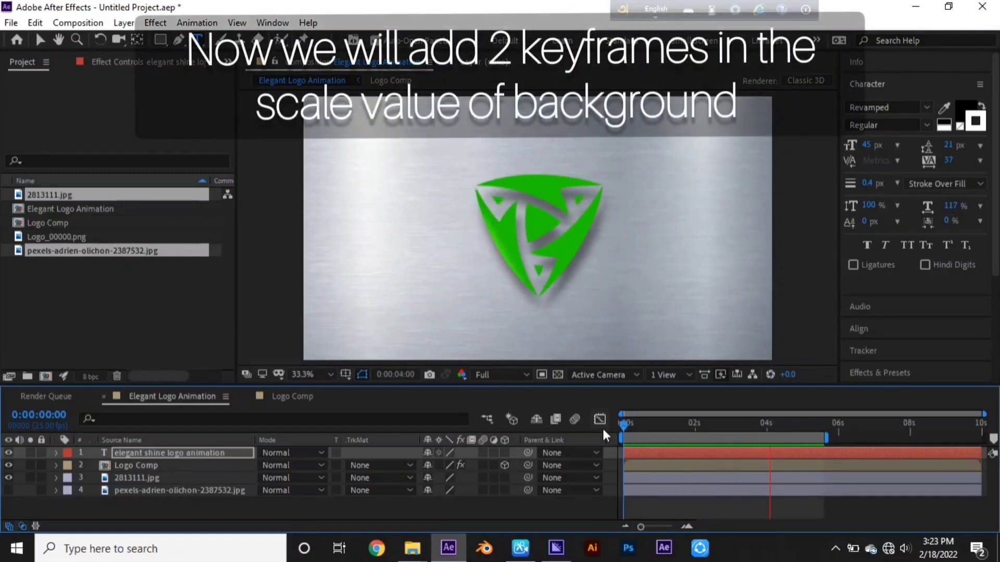
- Add a Scale keyframe of 64% to the 2813111.jpg background layer at 0:00:05:15
{"action": "key", "text": "space"}
{"action": "key", "text": "s"}
{"action": "left_click", "coordinate": [230, 485]}
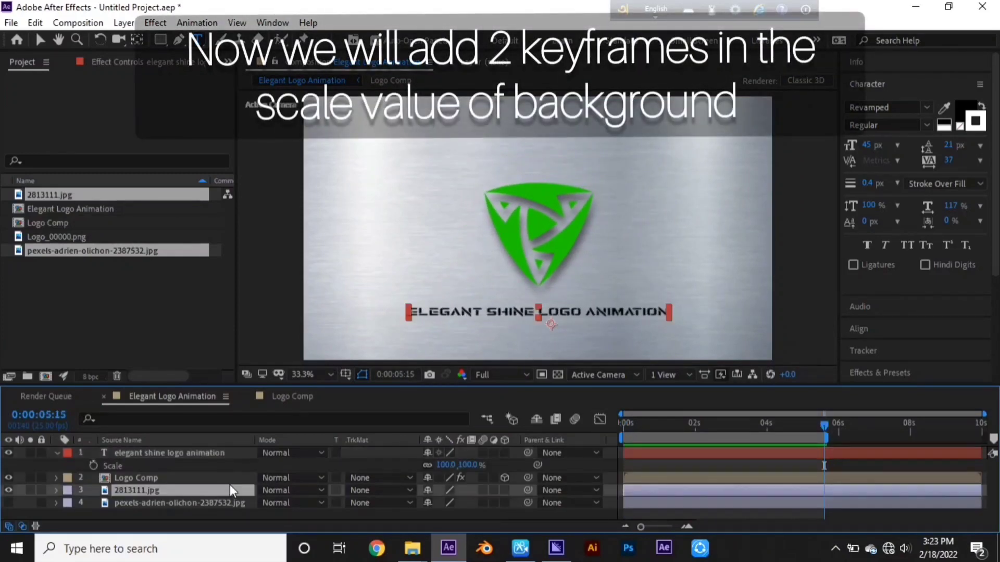
{"action": "key", "text": "s"}
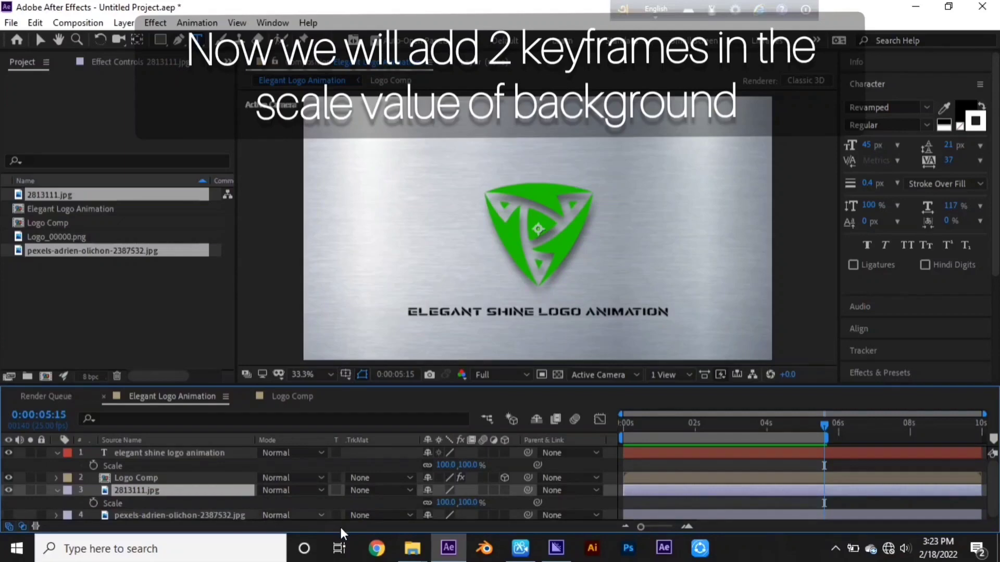
{"action": "left_click", "coordinate": [93, 503]}
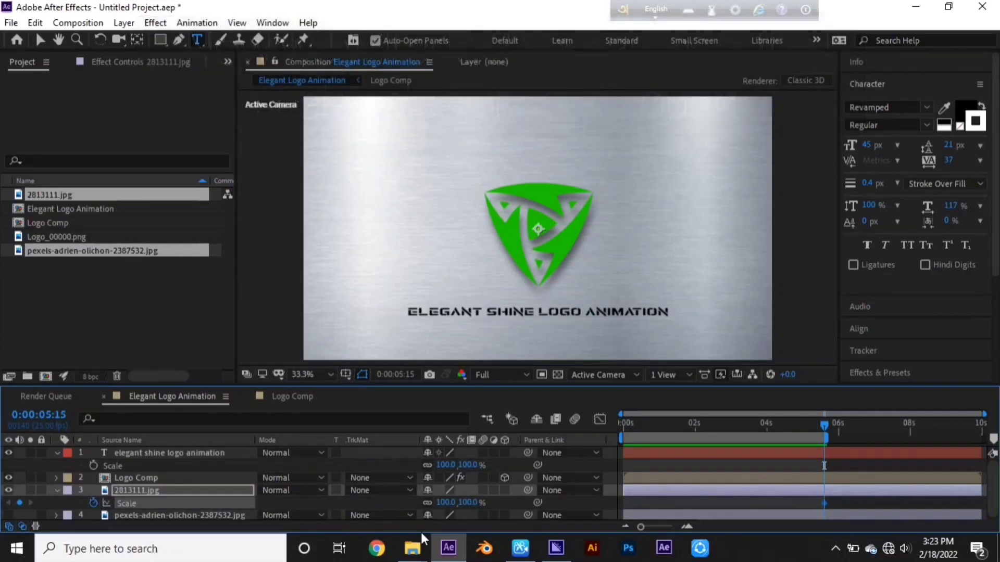
{"action": "left_click_drag", "start_coordinate": [473, 506], "coordinate": [449, 505]}
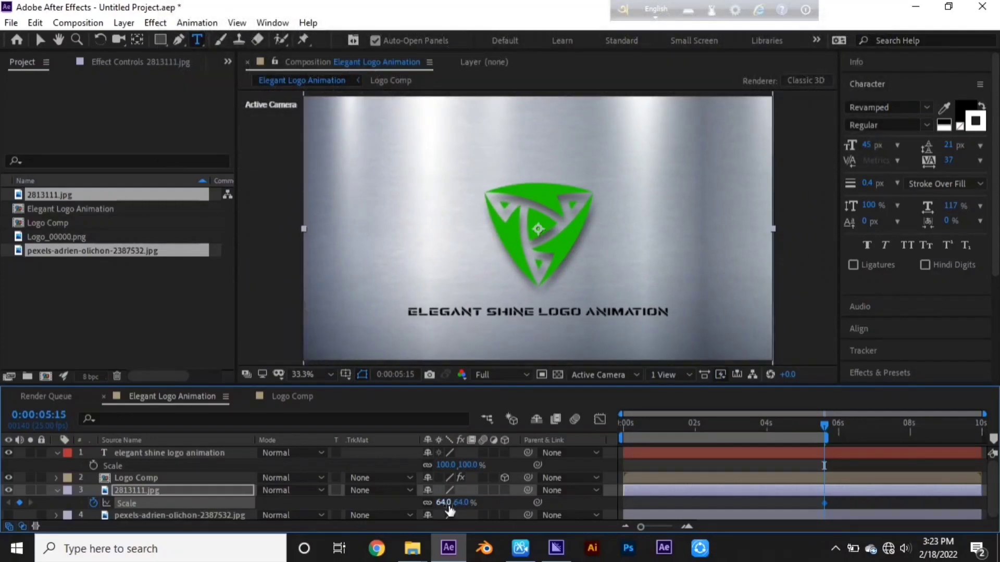
- Set the background's Scale to 100% with a keyframe at 0:00:00:00 and preview the animation
{"action": "left_click", "coordinate": [623, 425]}
{"action": "key", "text": "space"}
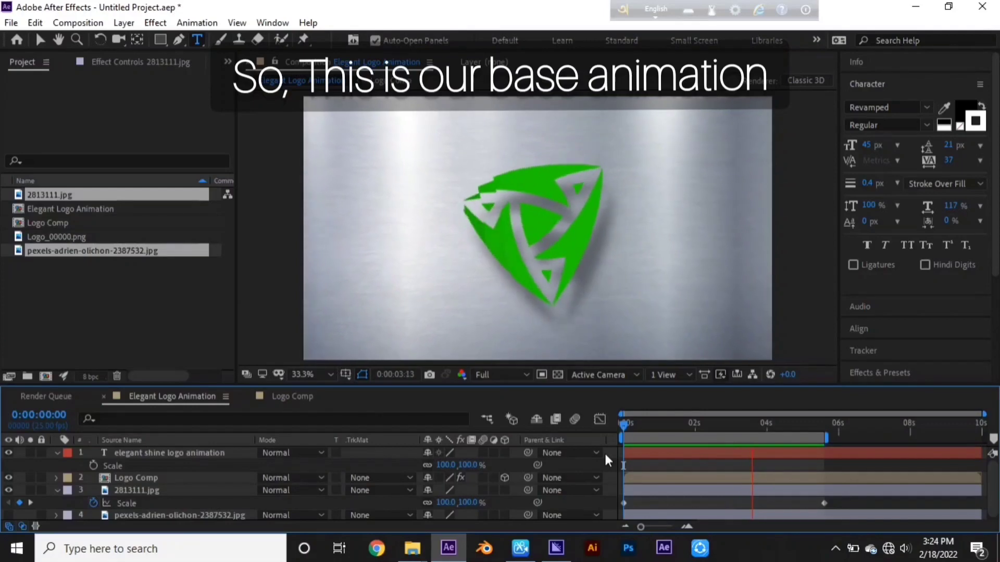
{"action": "key", "text": "space"}
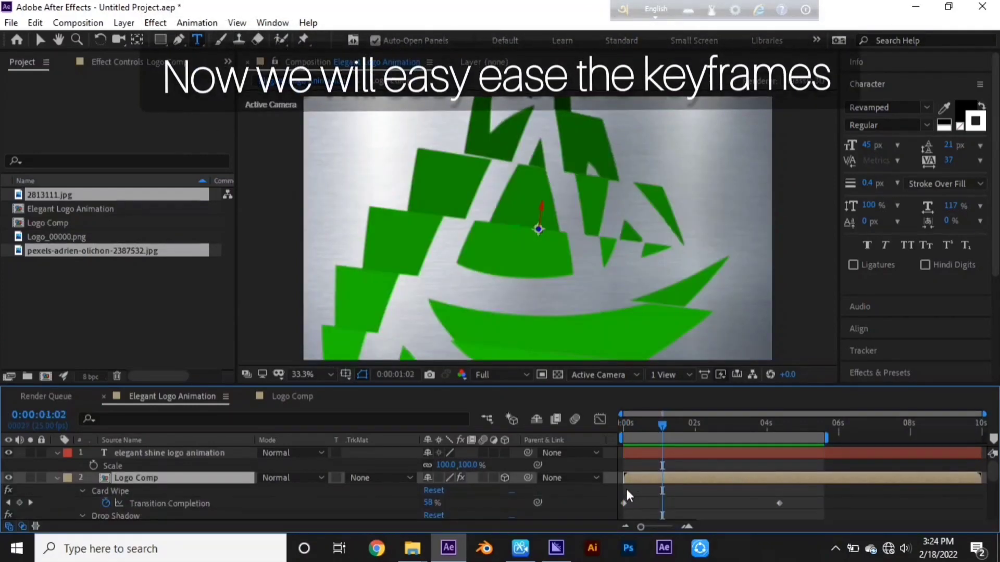
- Apply Easy Ease to all of the Logo Comp layer's keyframes
{"action": "left_click_drag", "start_coordinate": [621, 489], "coordinate": [812, 481]}
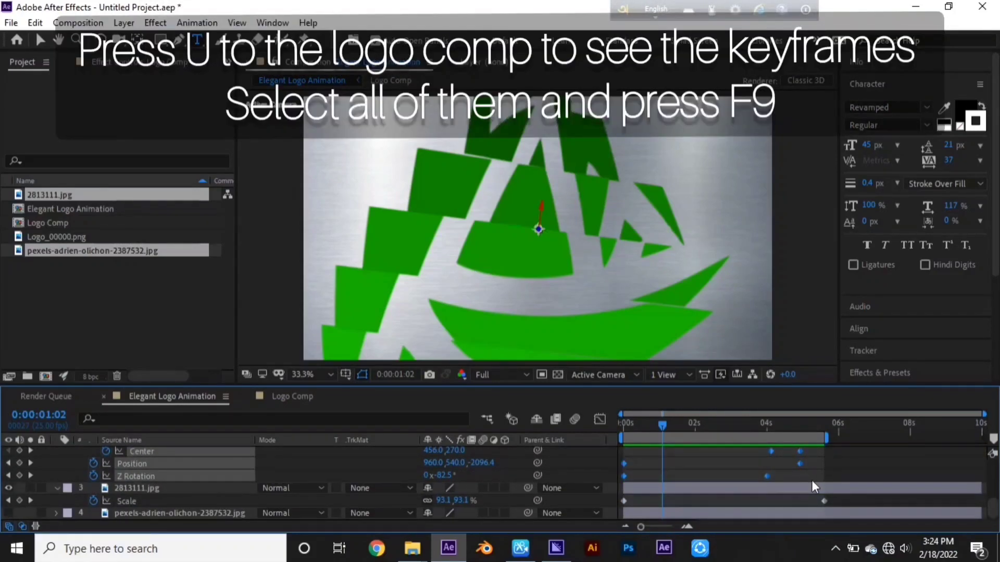
{"action": "key", "text": "F9"}
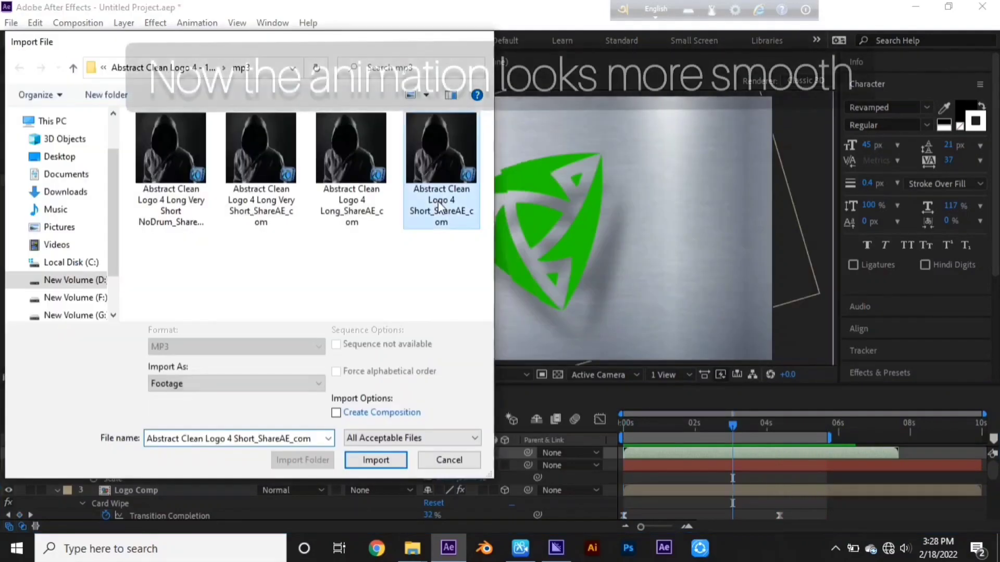
- Import the audio file Abstract Clean Logo 4 Short_ShareAE_com and place it as the top layer of the Elegant Logo Animation composition
{"action": "key", "text": "Return"}
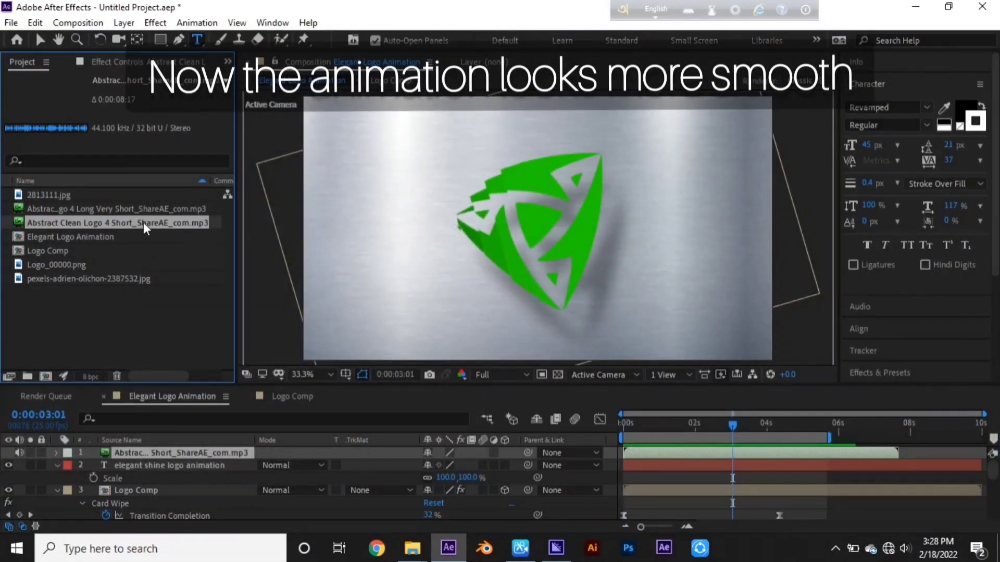
{"action": "left_click_drag", "start_coordinate": [142, 223], "coordinate": [167, 449]}
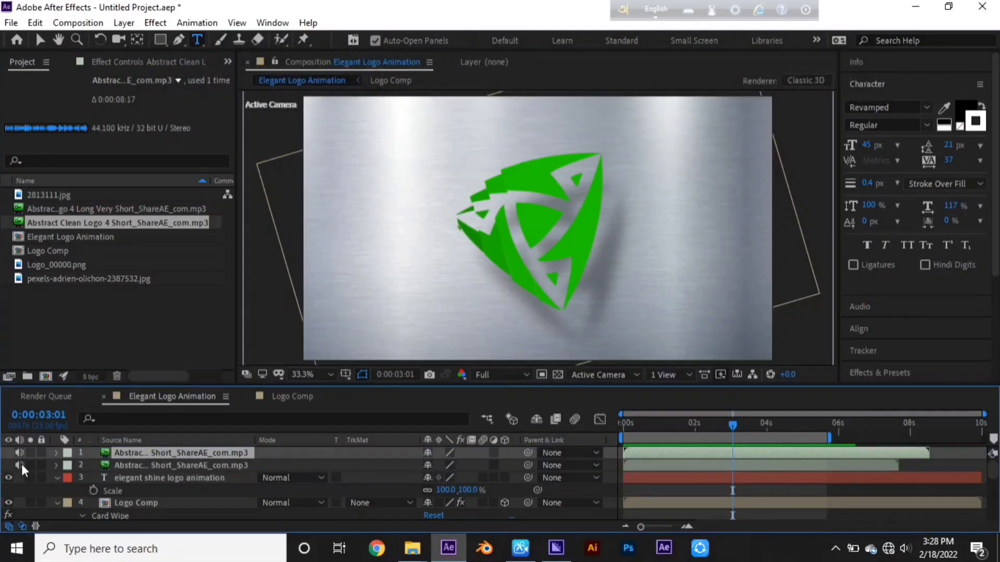